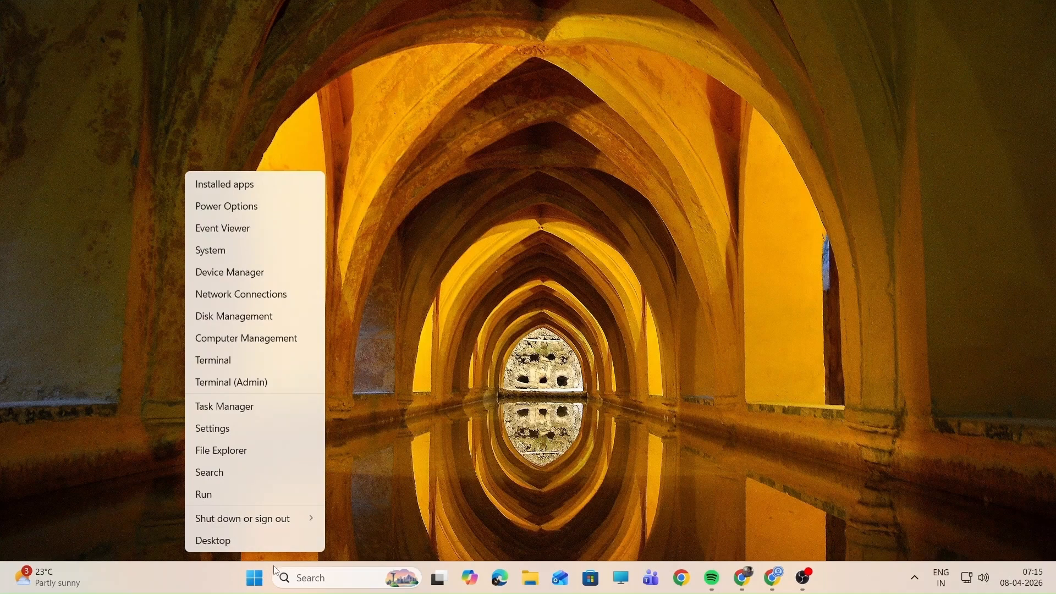
Open Task Manager and sort the running processes by name in ascending order
left_click(246, 408)
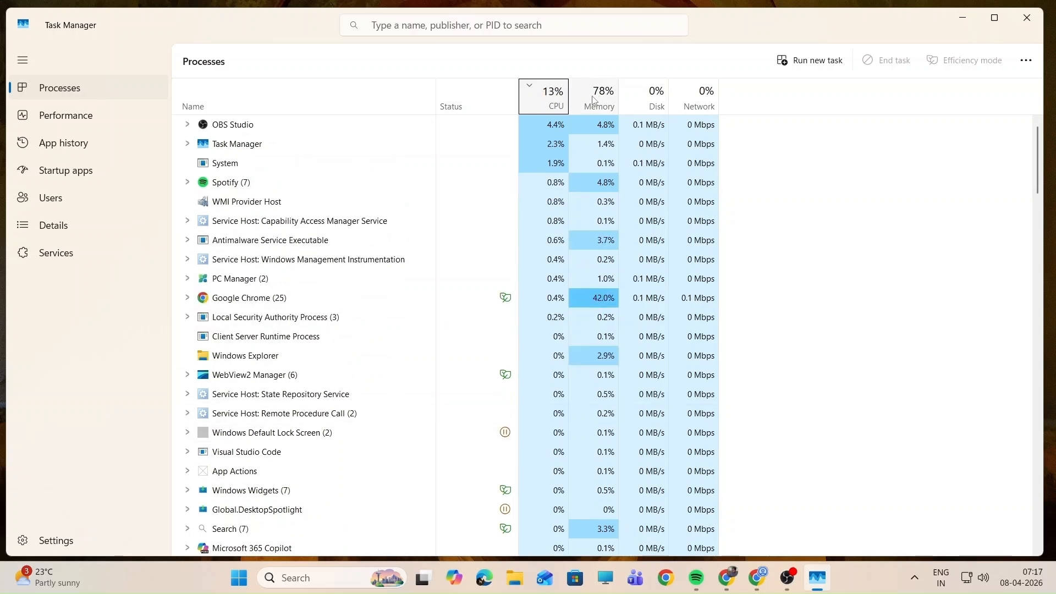
left_click(484, 99)
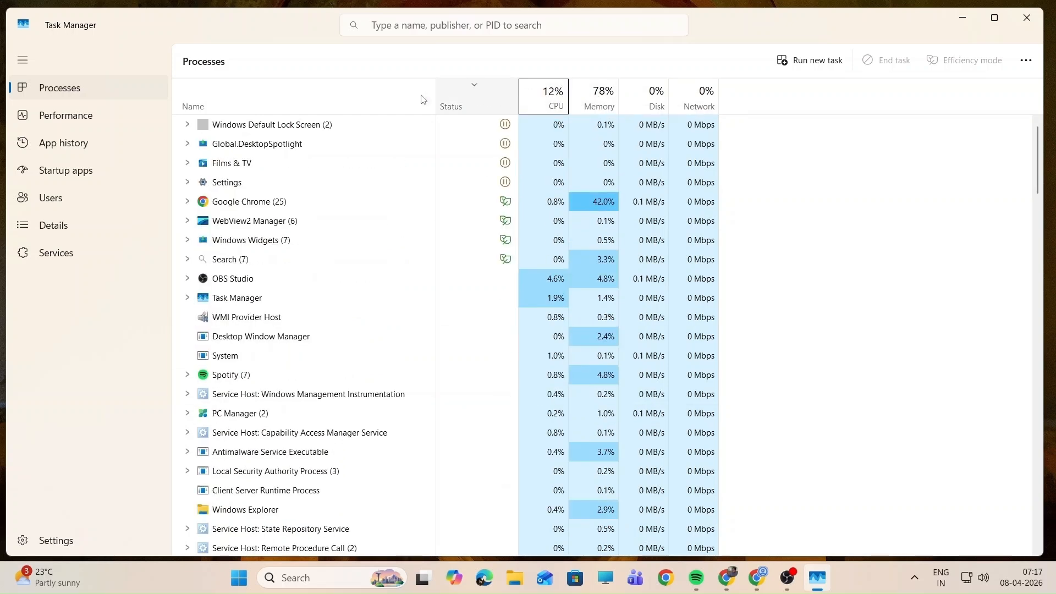
left_click(302, 102)
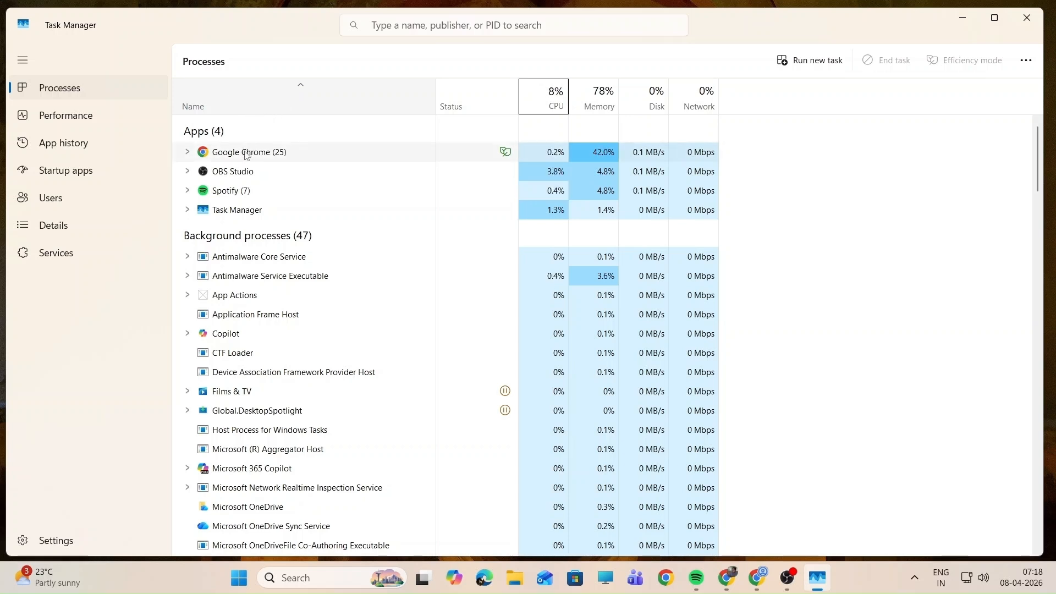
left_click(203, 104)
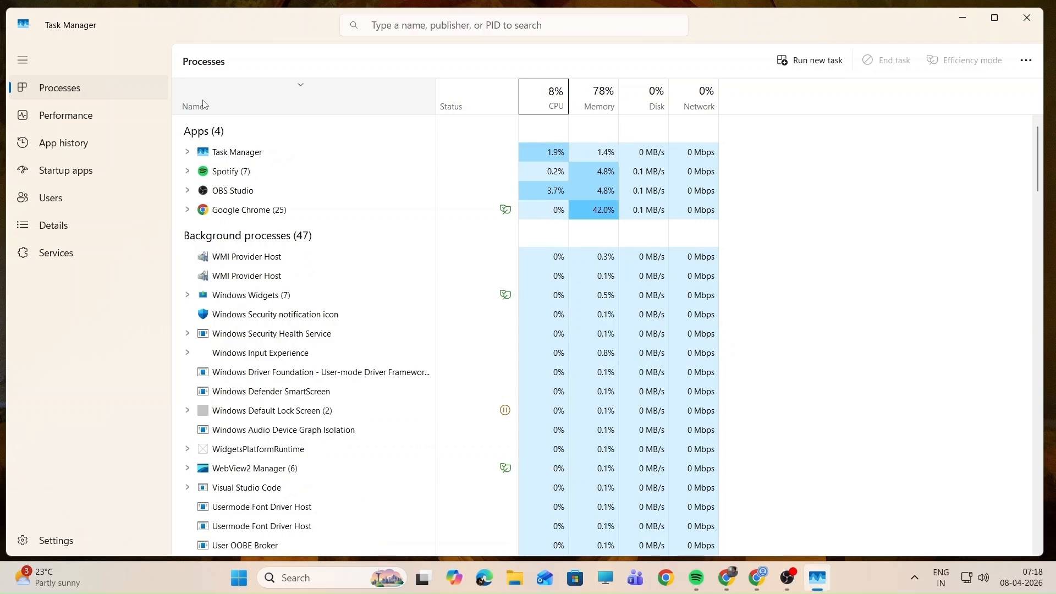
left_click(203, 105)
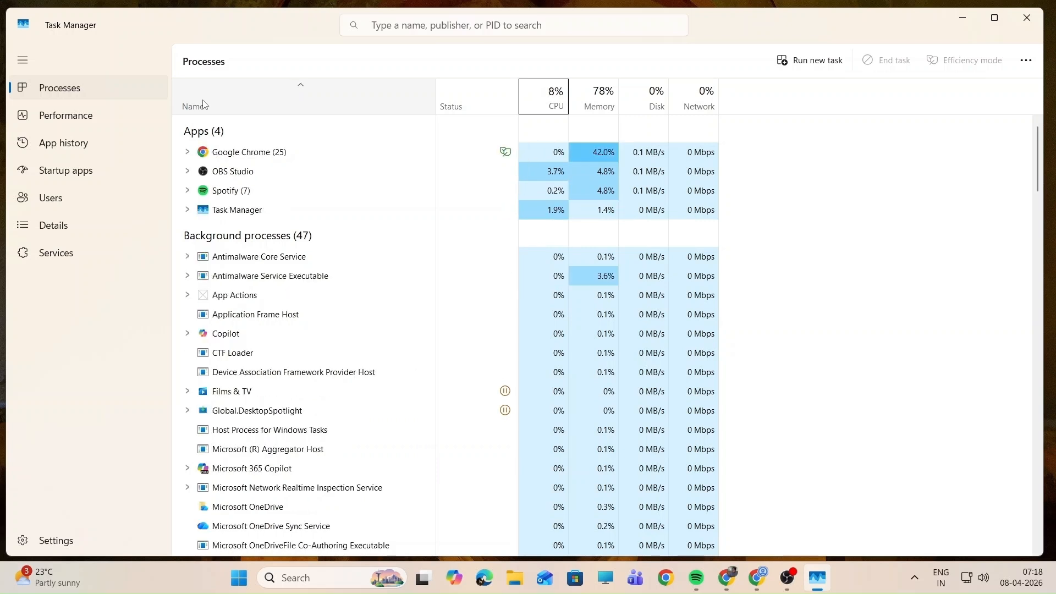
Examine the running apps Google Chrome, OBS Studio and Spotify, along with the background processes
left_click(243, 158)
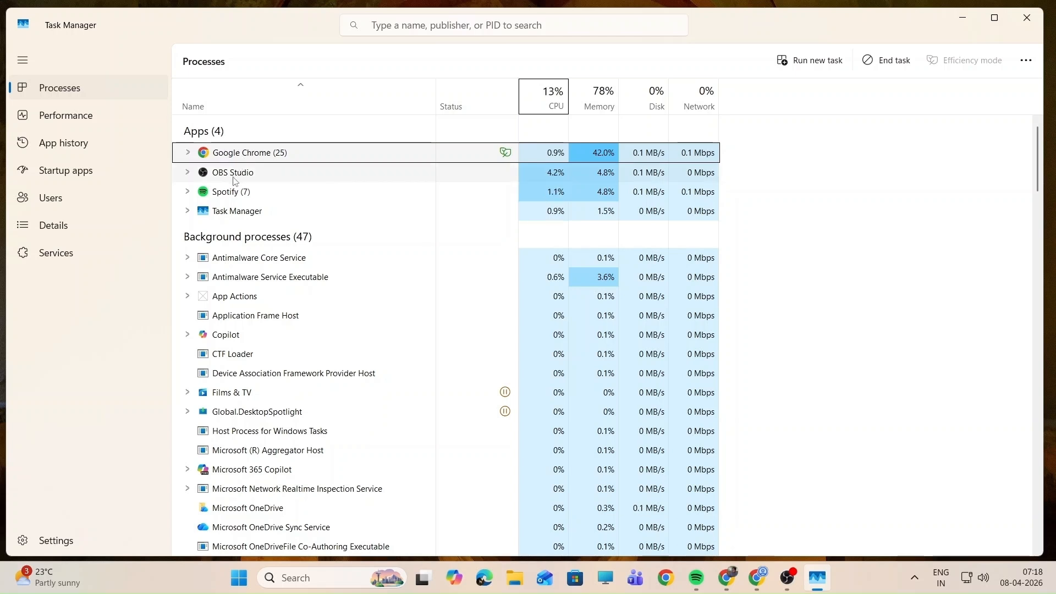
left_click(234, 179)
left_click(231, 192)
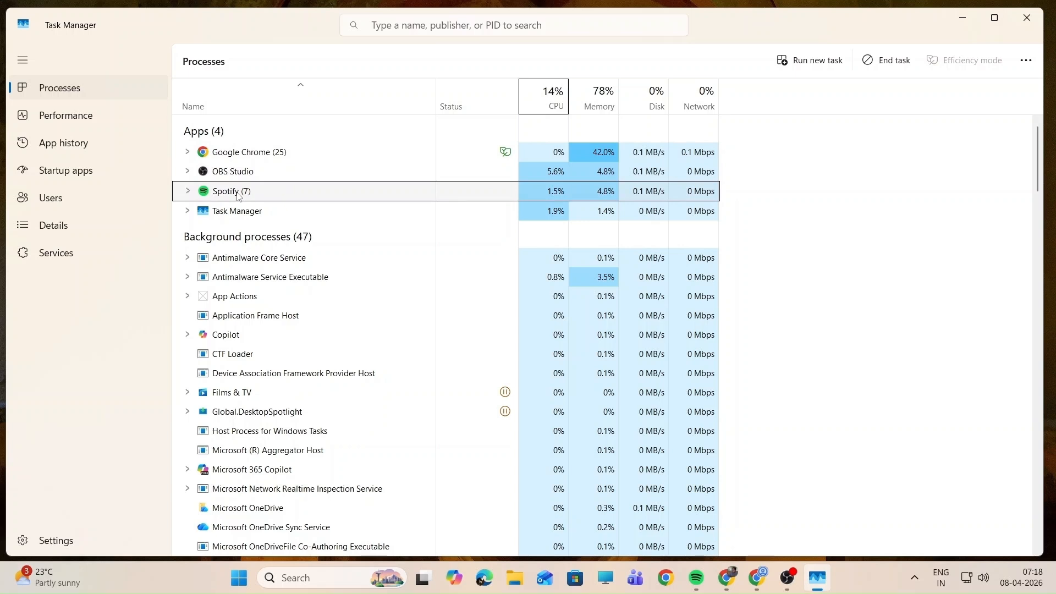
scroll(201, 292, "down", 1)
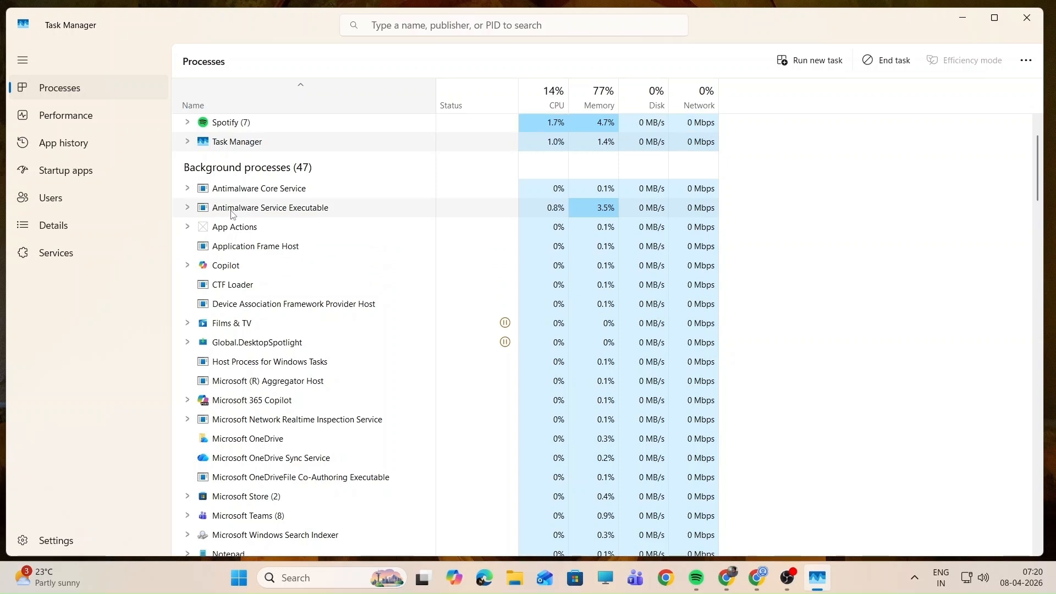
Expand the Copilot background process to inspect its subprocess and available actions, and collapse it again
left_click(188, 266)
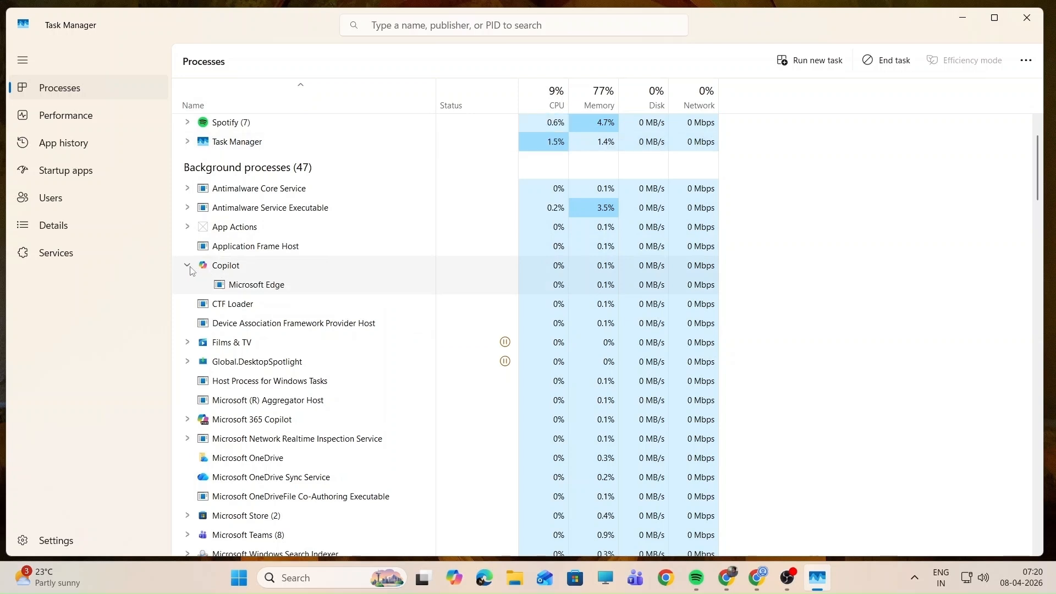
right_click(219, 267)
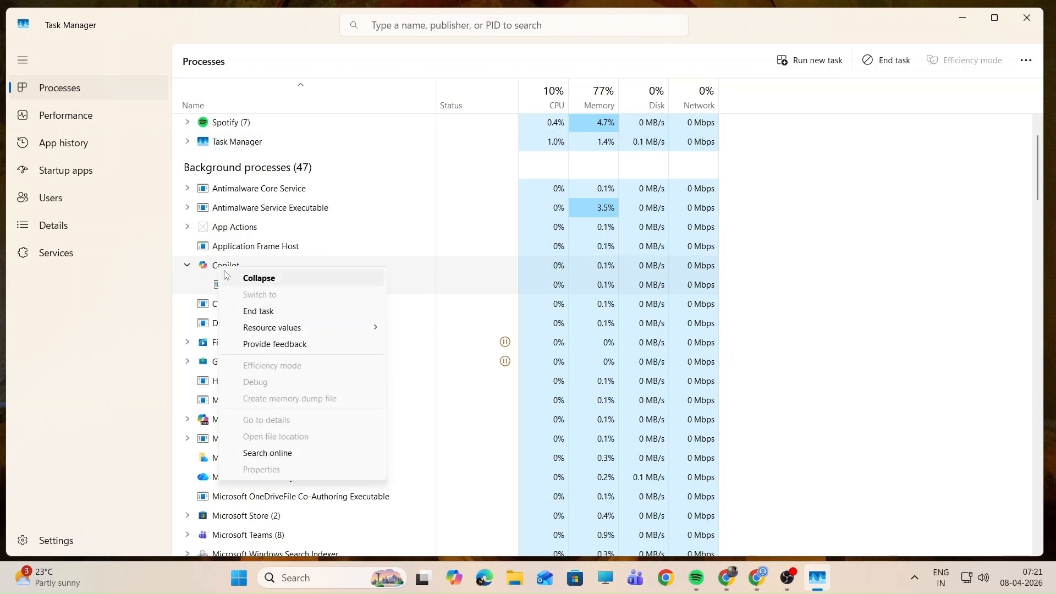
left_click(188, 268)
left_click(187, 268)
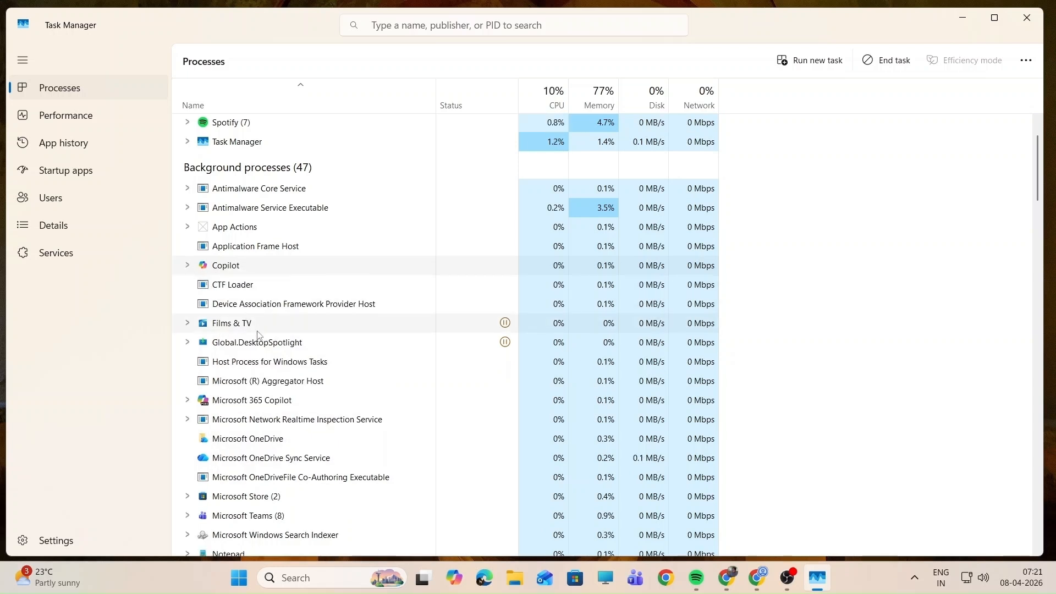
End the Microsoft 365 Copilot background process
left_click(189, 401)
left_click(188, 401)
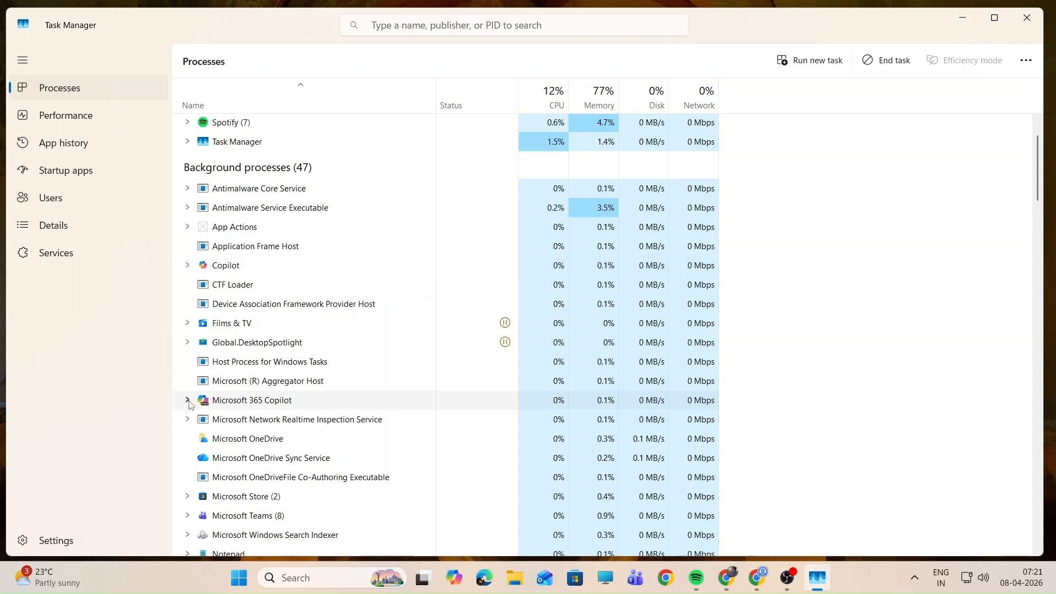
right_click(237, 402)
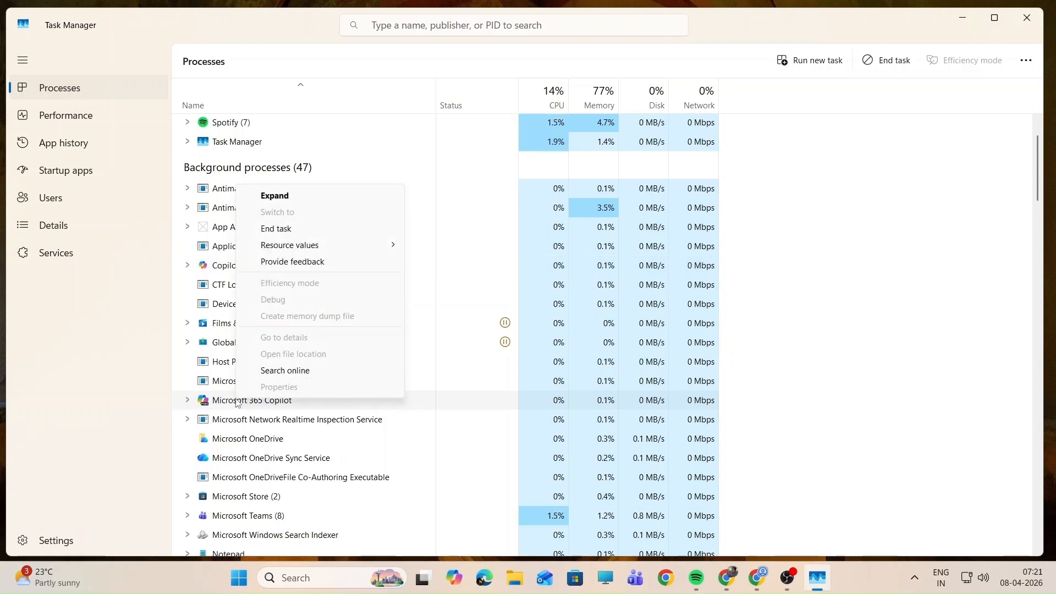
left_click(292, 239)
End the PC Manager background process
scroll(238, 369, "down", 3)
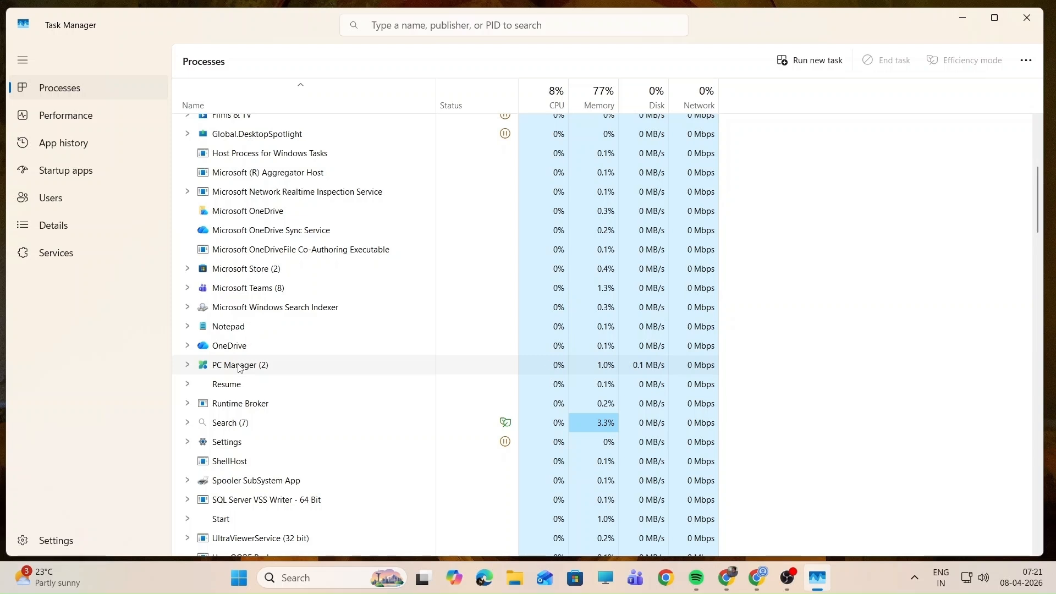
right_click(239, 368)
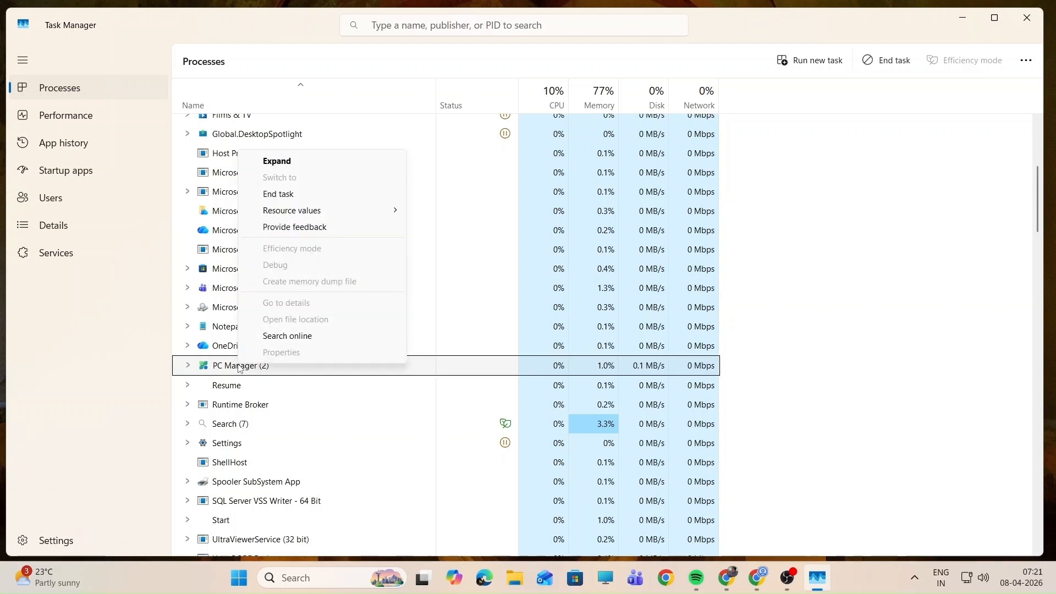
left_click(278, 194)
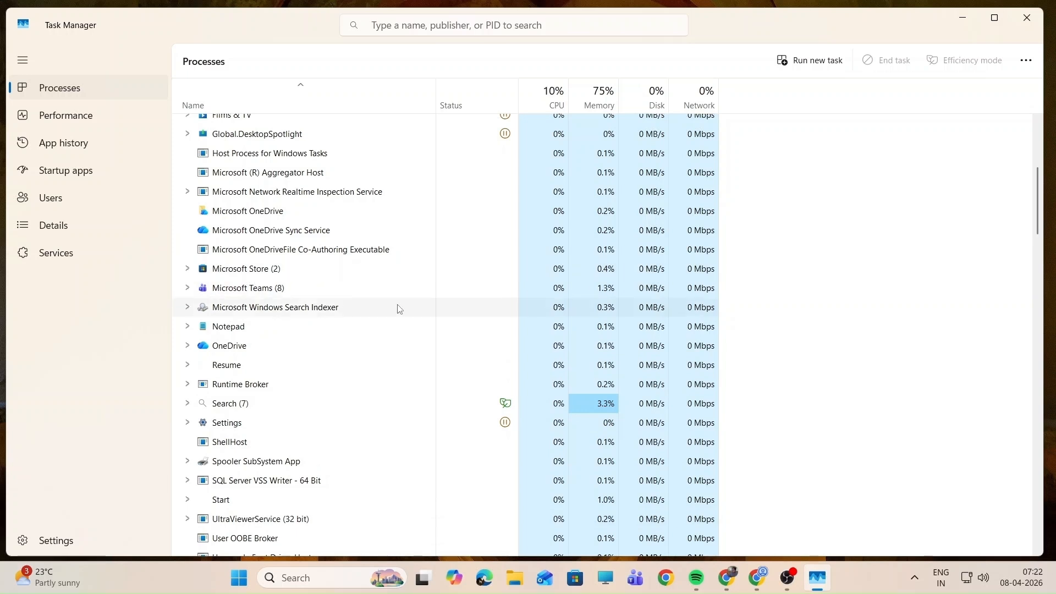
Review the list of startup apps, and return to the running processes to look at the Spotify entry
left_click(60, 171)
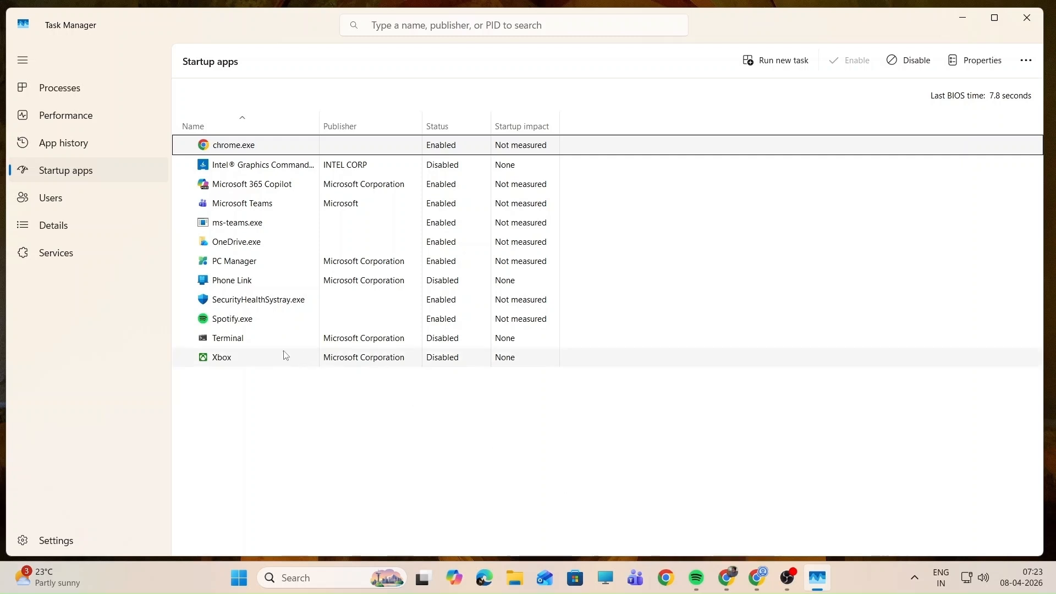
left_click(60, 88)
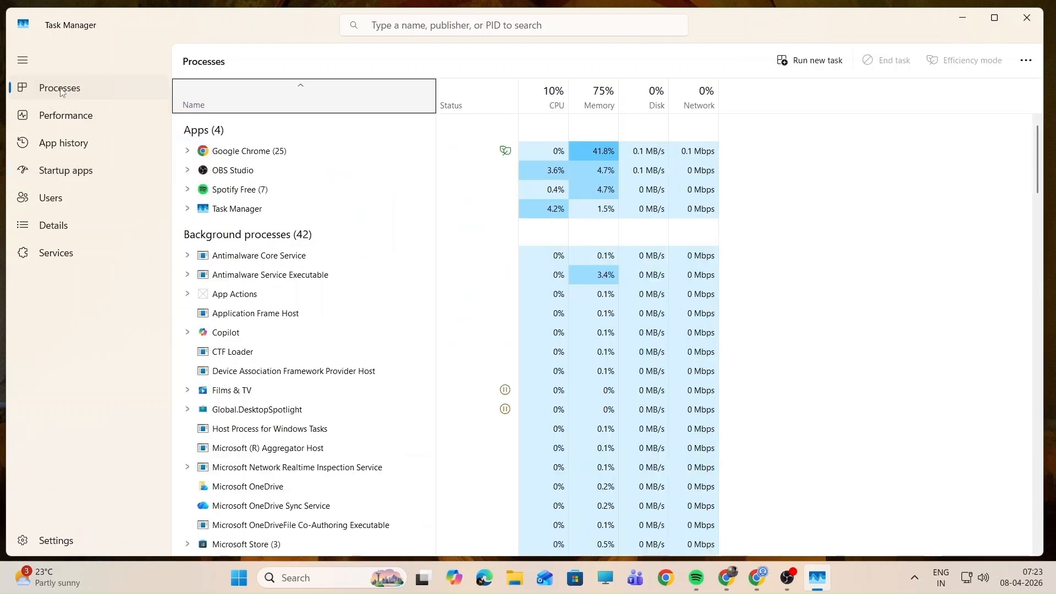
left_click(226, 193)
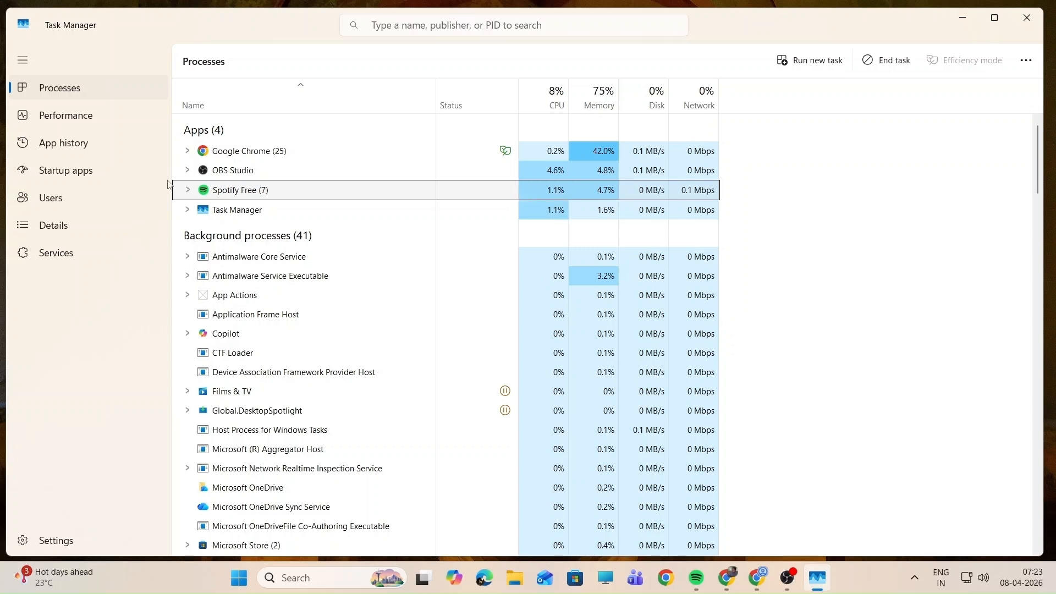
Disable Spotify.exe in the startup apps so it does not launch with Windows
left_click(59, 174)
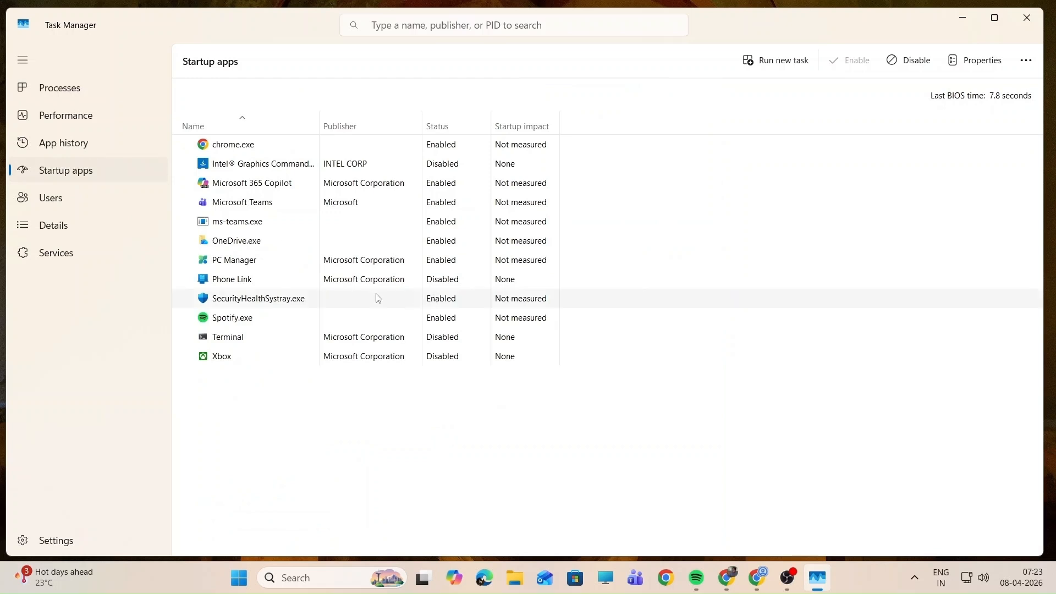
left_click(251, 321)
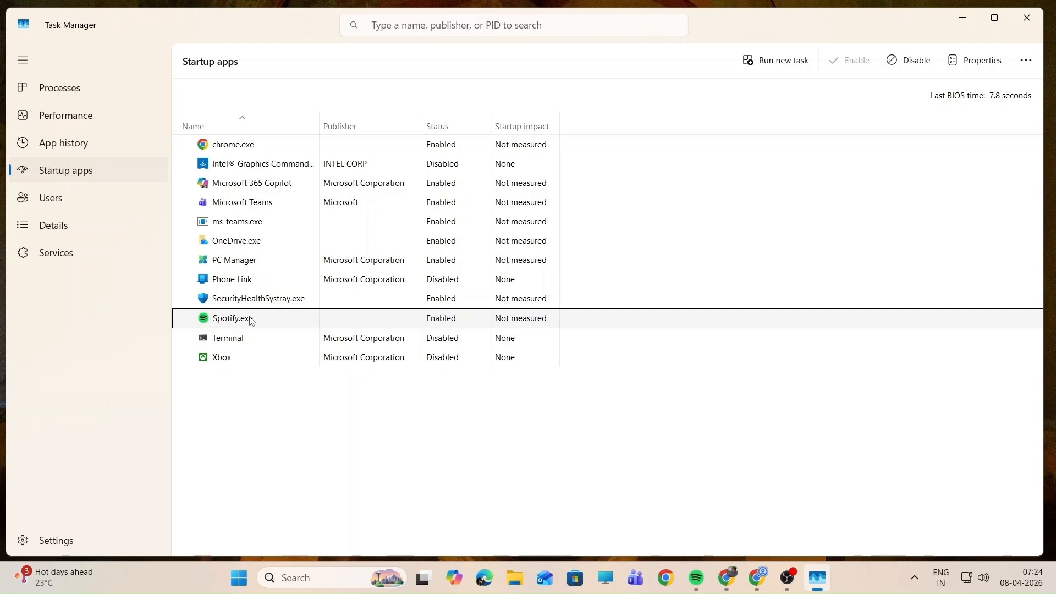
right_click(444, 324)
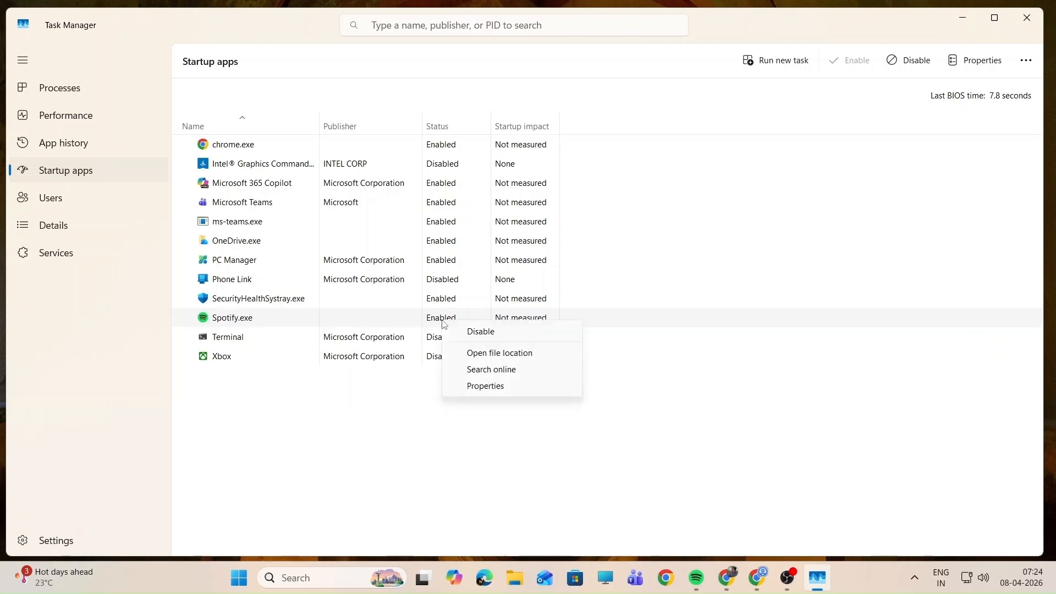
left_click(477, 333)
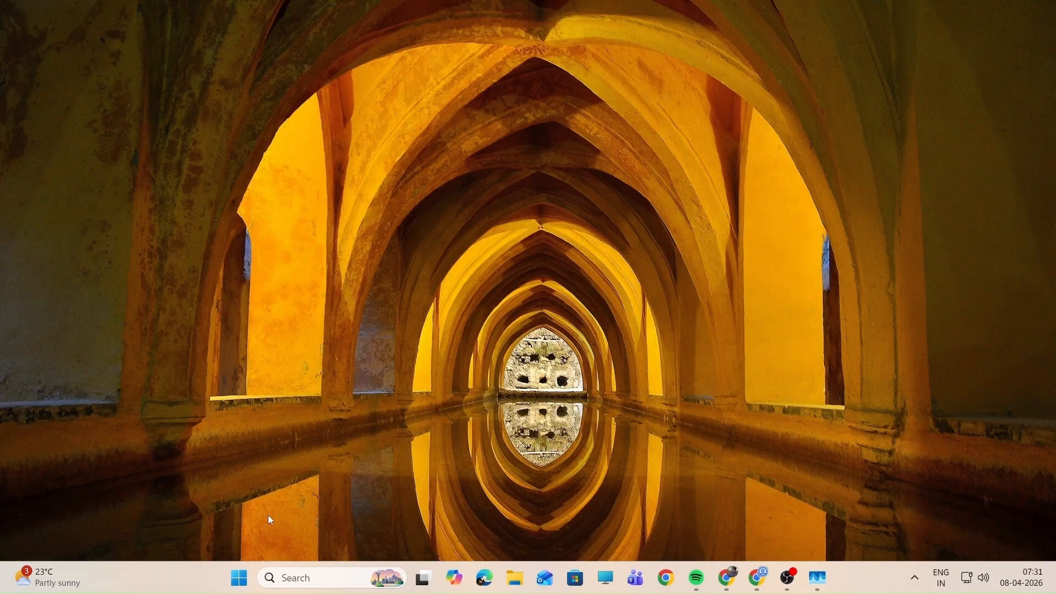
Open the advanced System Properties from the related links on the System About page
right_click(245, 579)
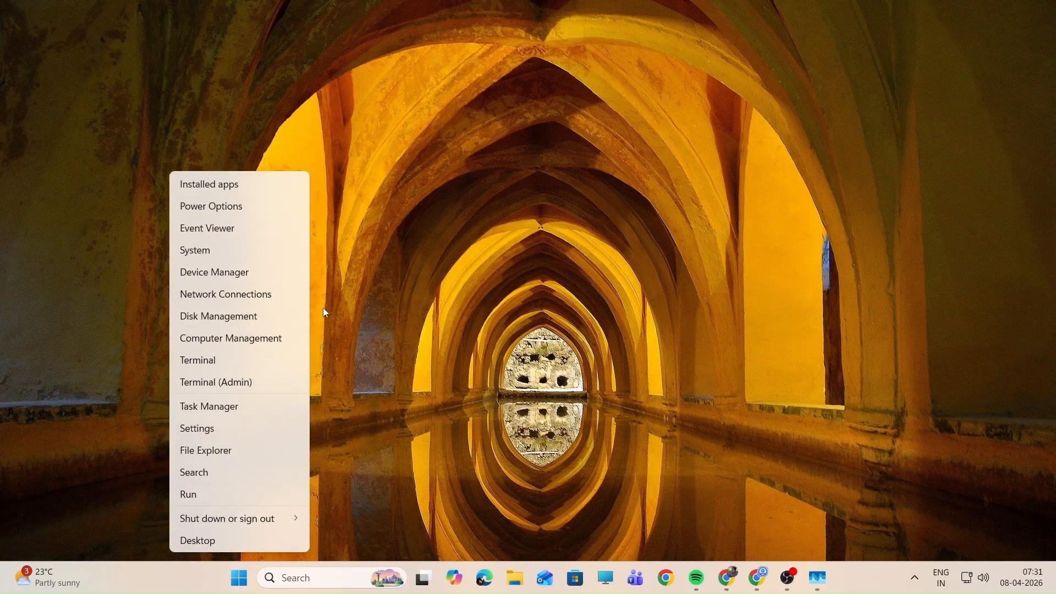
left_click(210, 253)
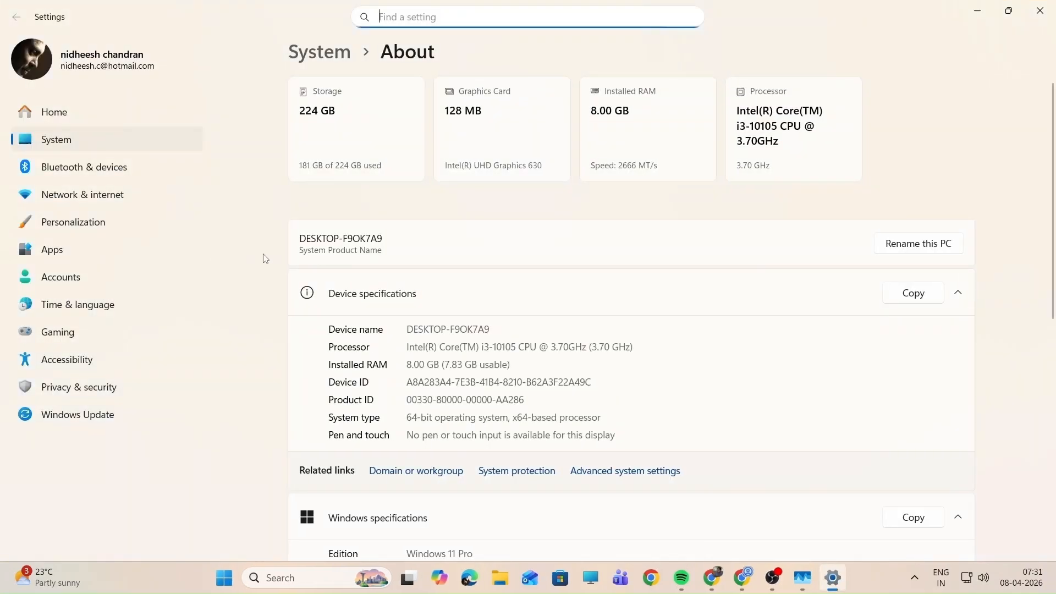
left_click_drag(1054, 142, 1055, 271)
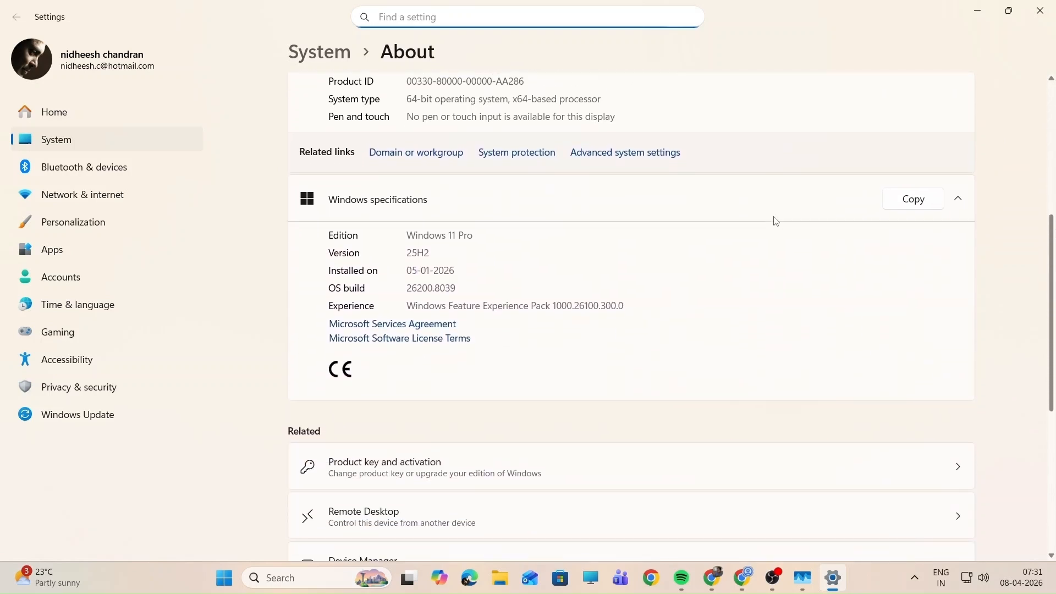
left_click(612, 158)
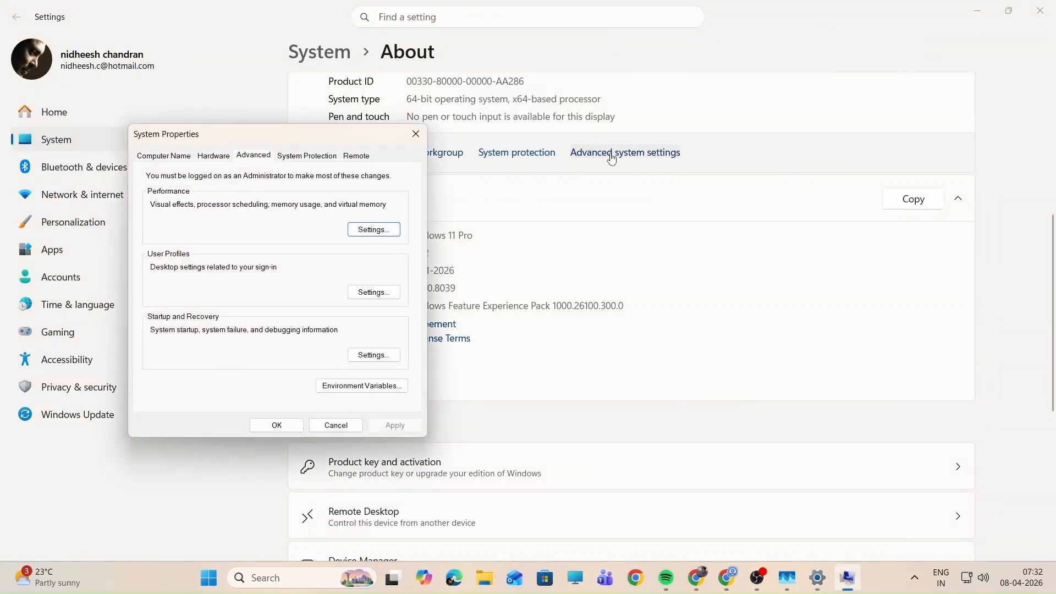
left_click_drag(145, 142, 229, 116)
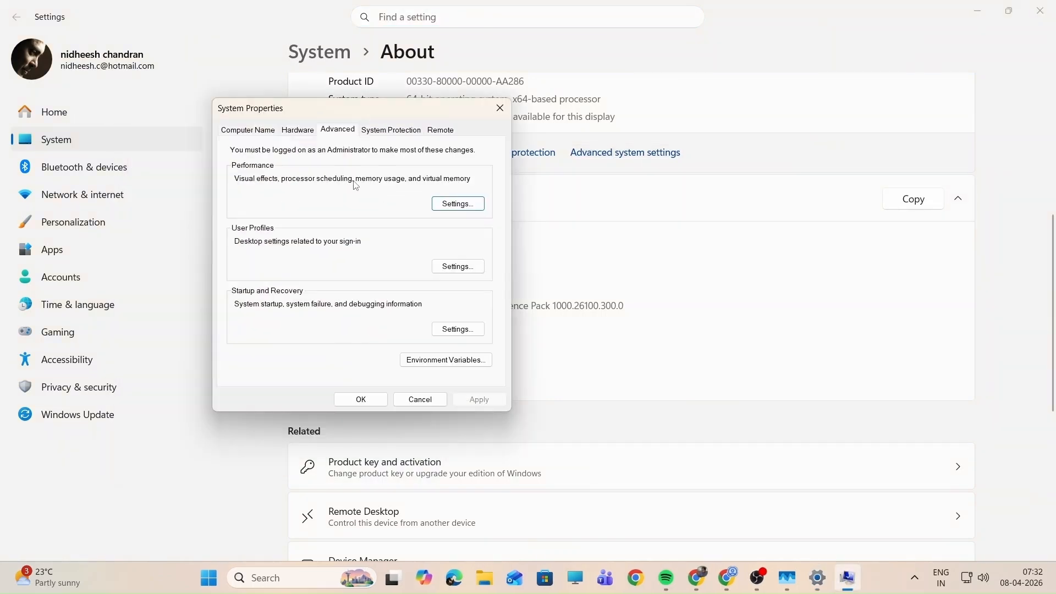
Set the visual effects in the Performance Options to Adjust for best performance, apply it, and close System Properties
left_click(454, 205)
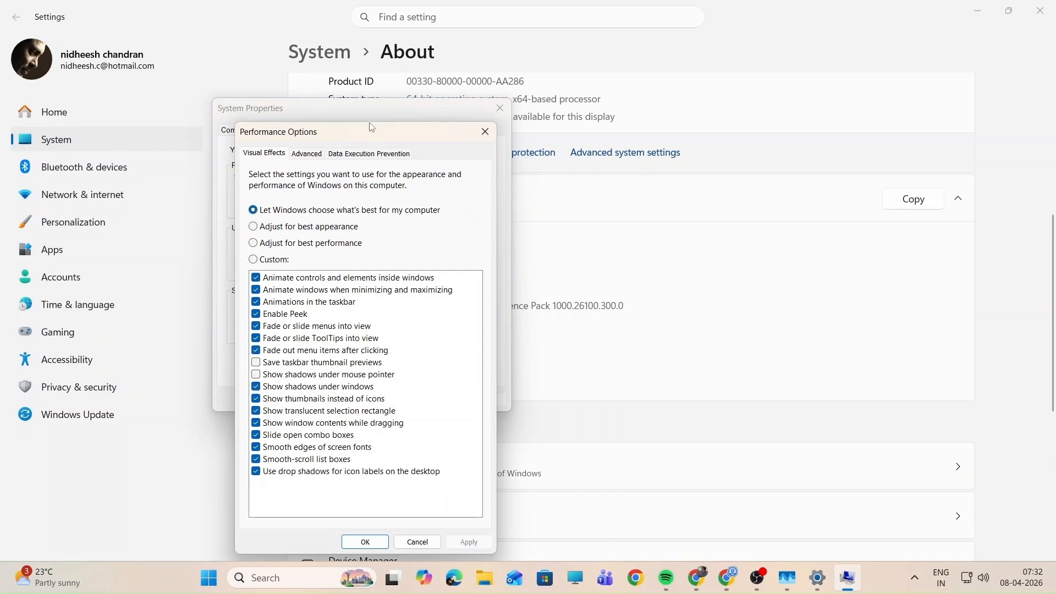
left_click_drag(366, 140, 379, 103)
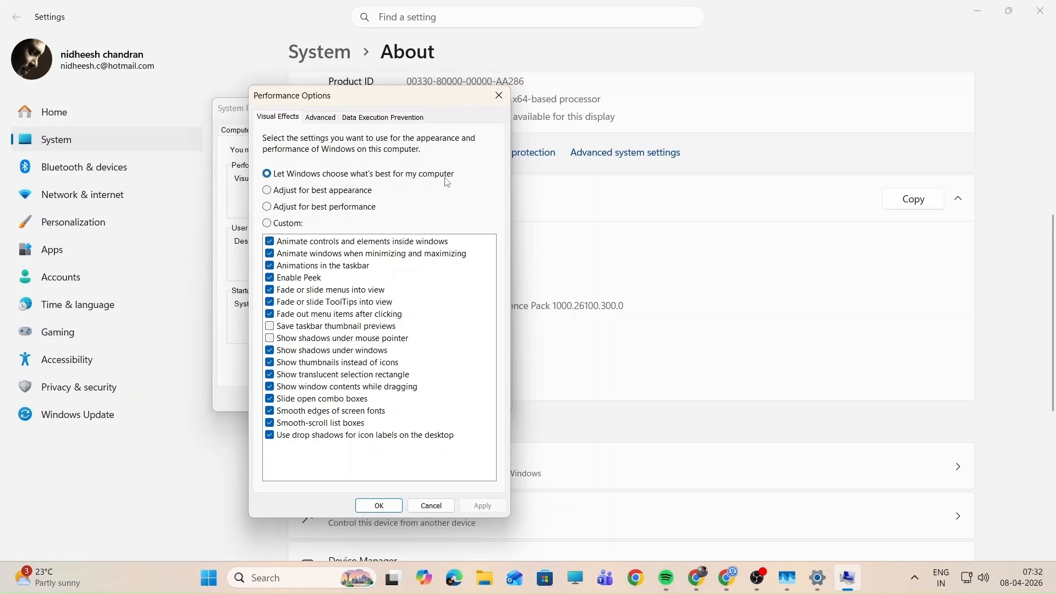
left_click(457, 209)
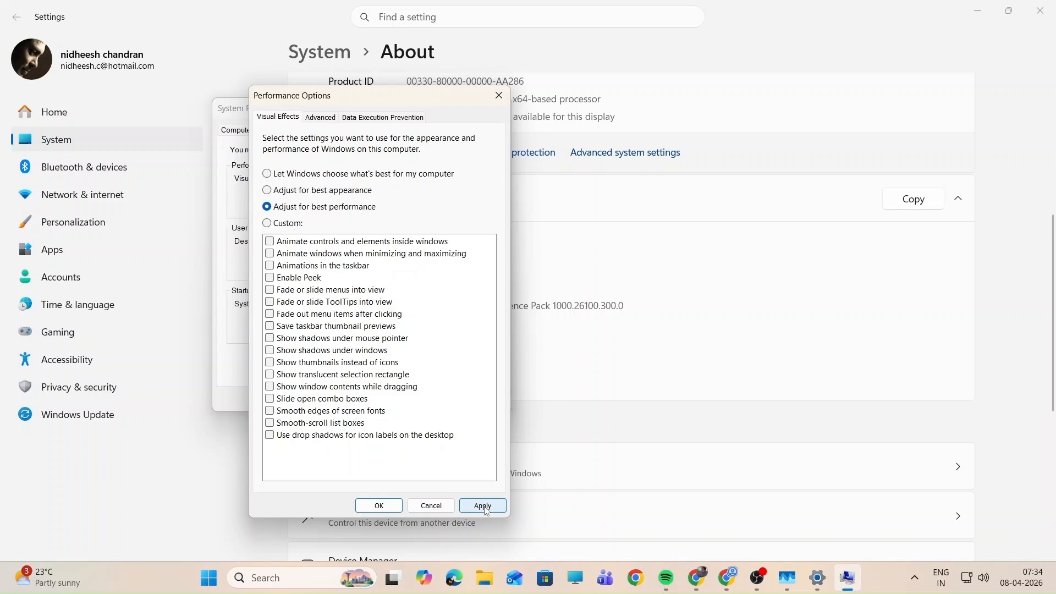
left_click(486, 510)
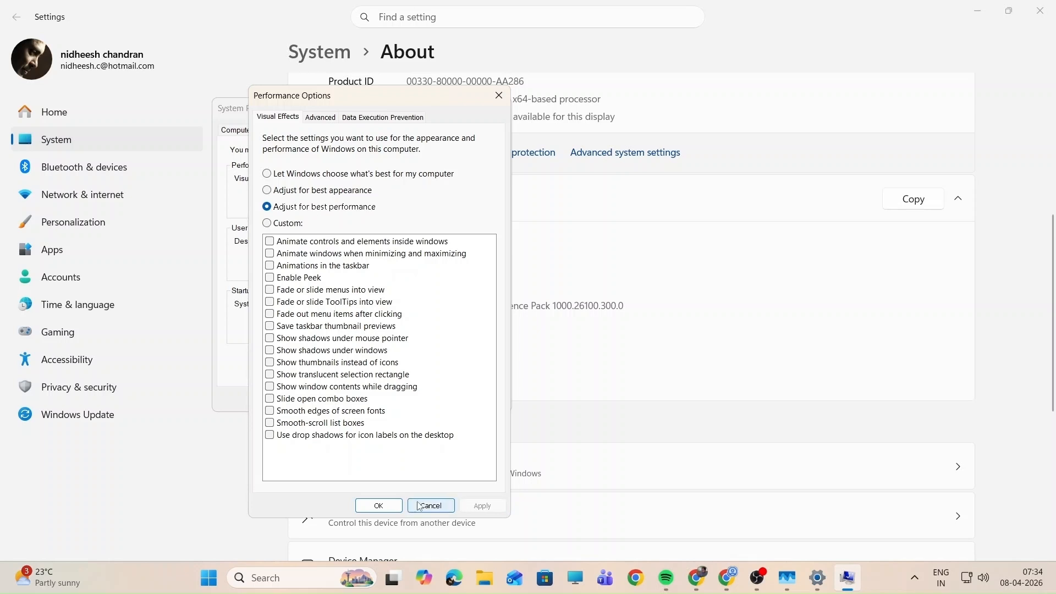
left_click(379, 505)
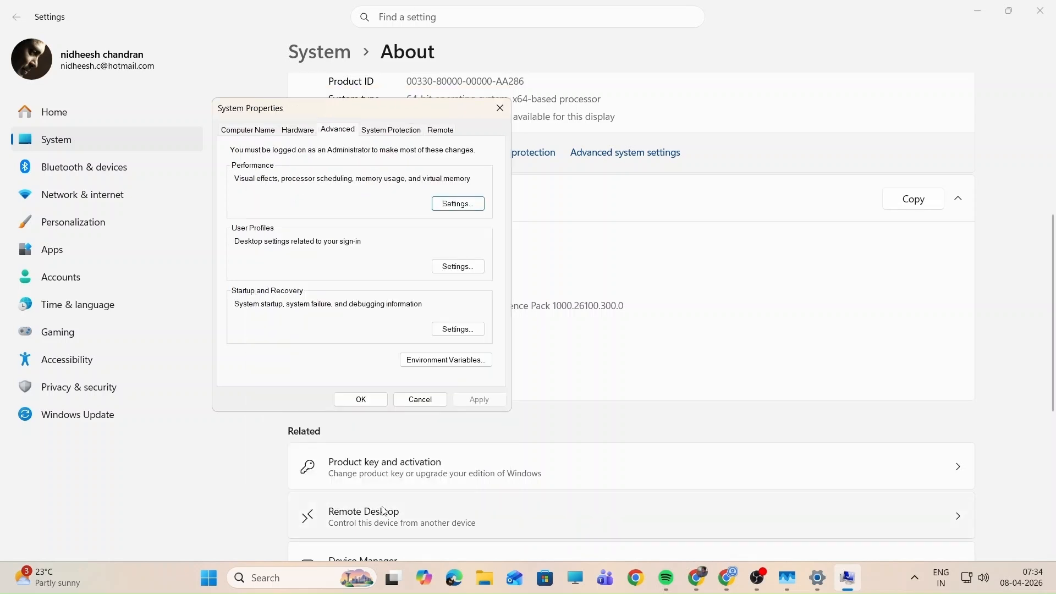
left_click(361, 403)
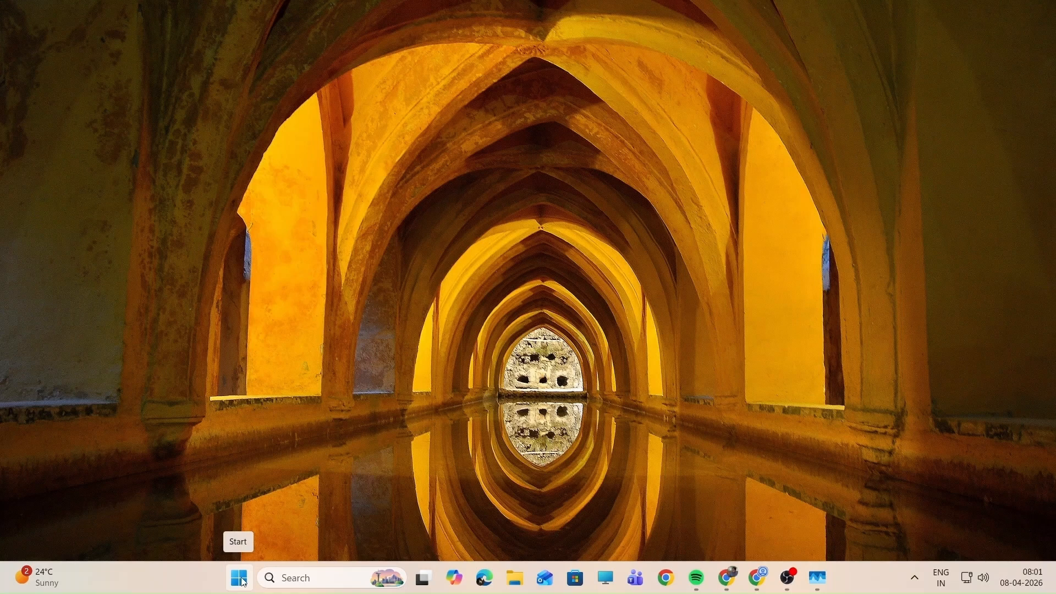
Open the Virtual Memory settings from the advanced Performance Options, reached through the advanced system settings on the System About page
right_click(243, 582)
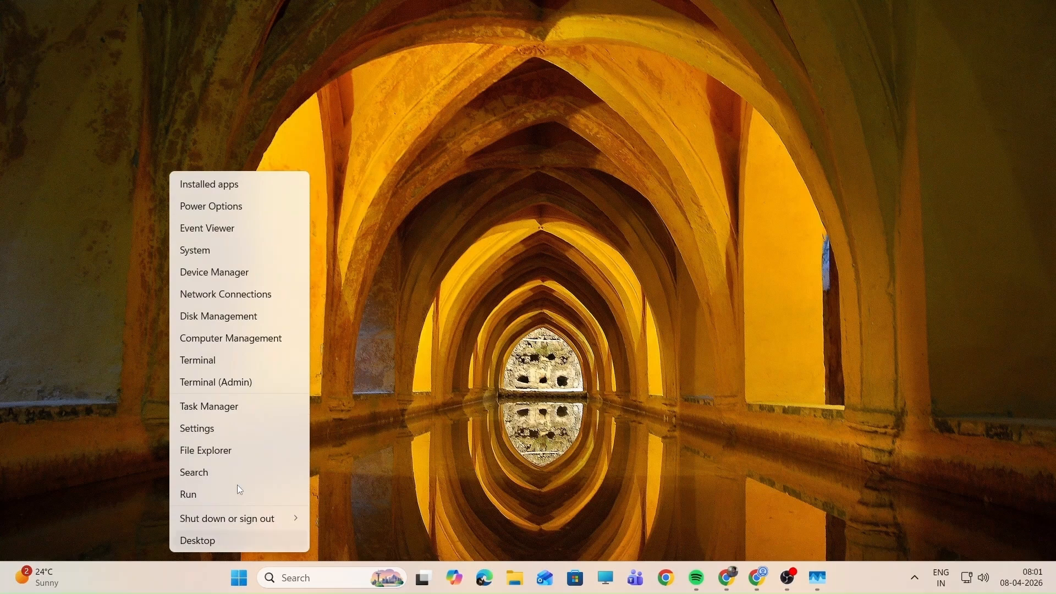
left_click(208, 252)
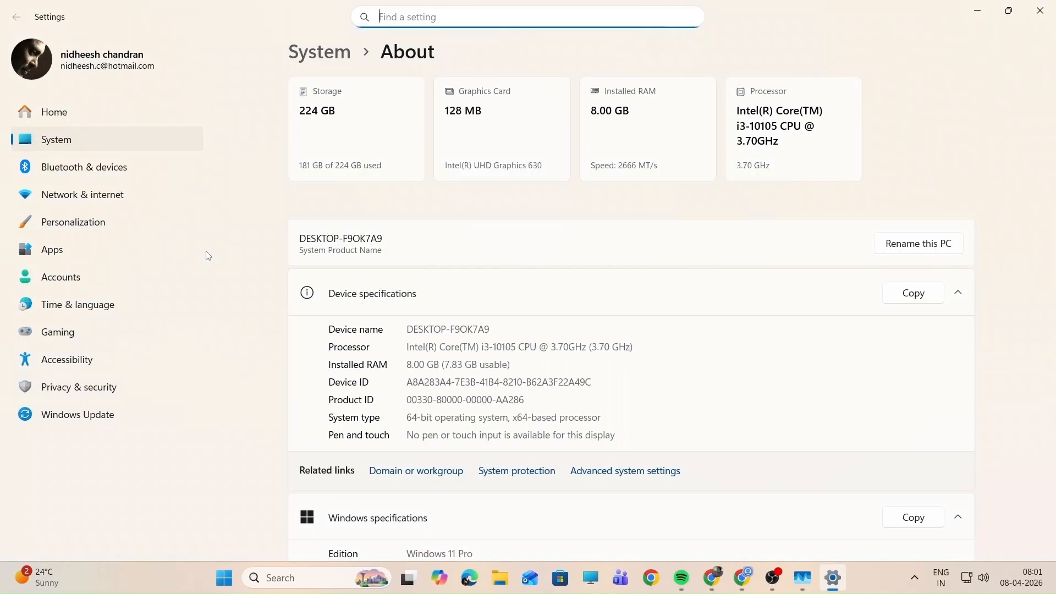
left_click(604, 476)
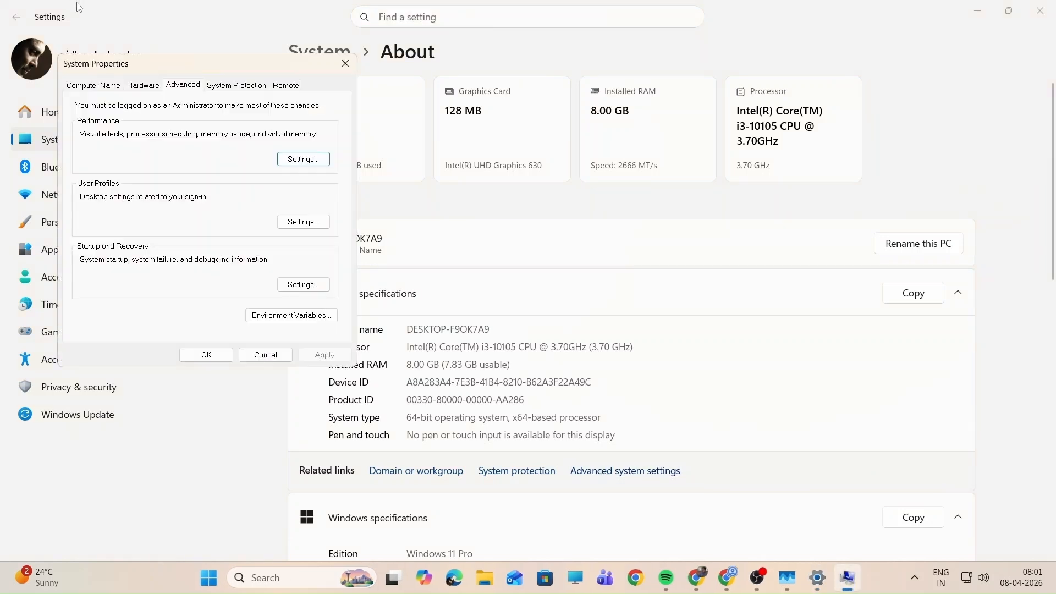
left_click(305, 160)
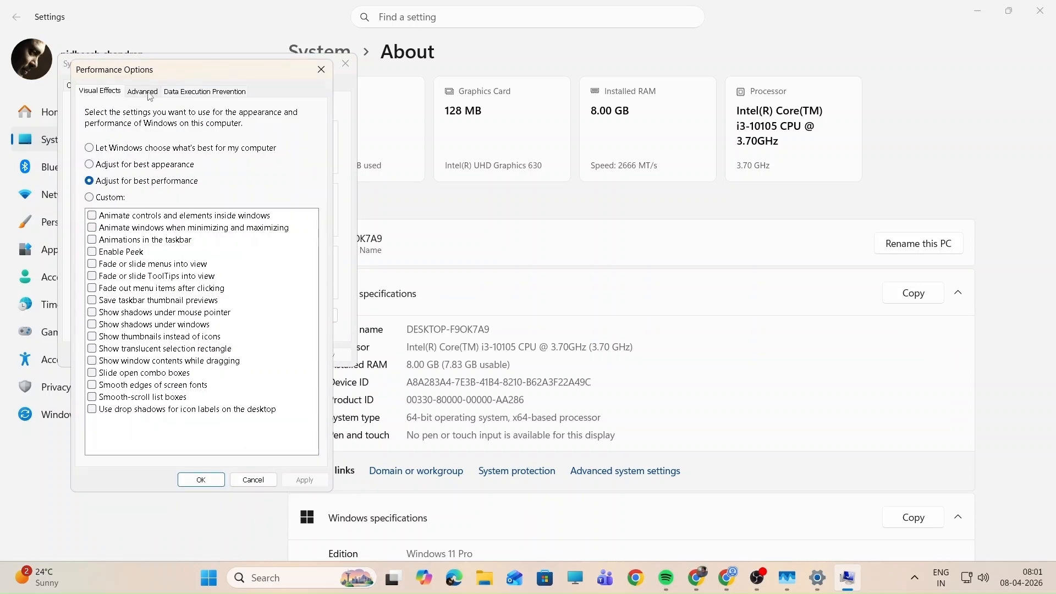
left_click(143, 92)
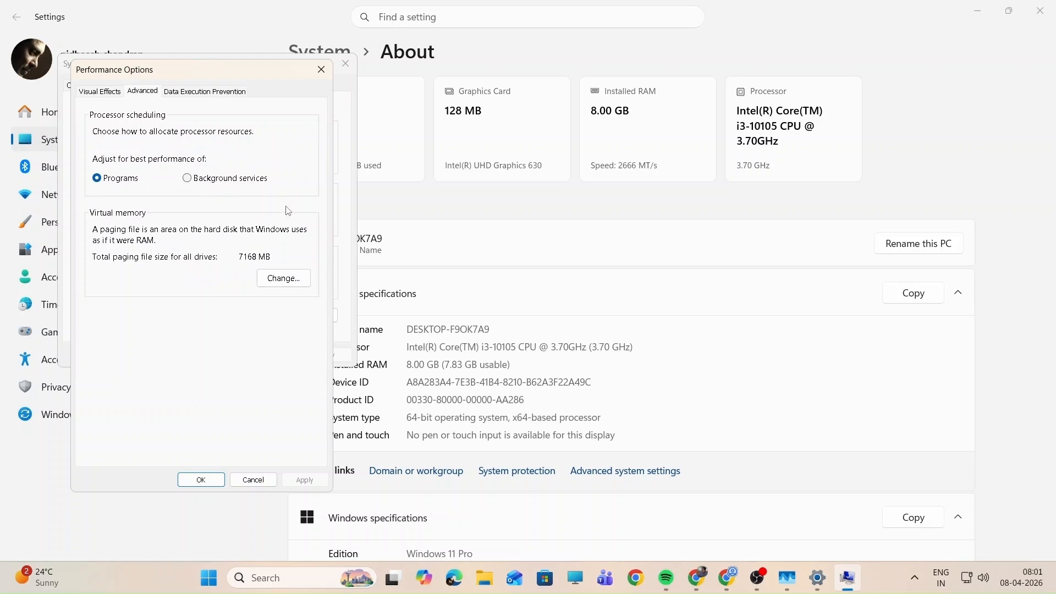
left_click(283, 279)
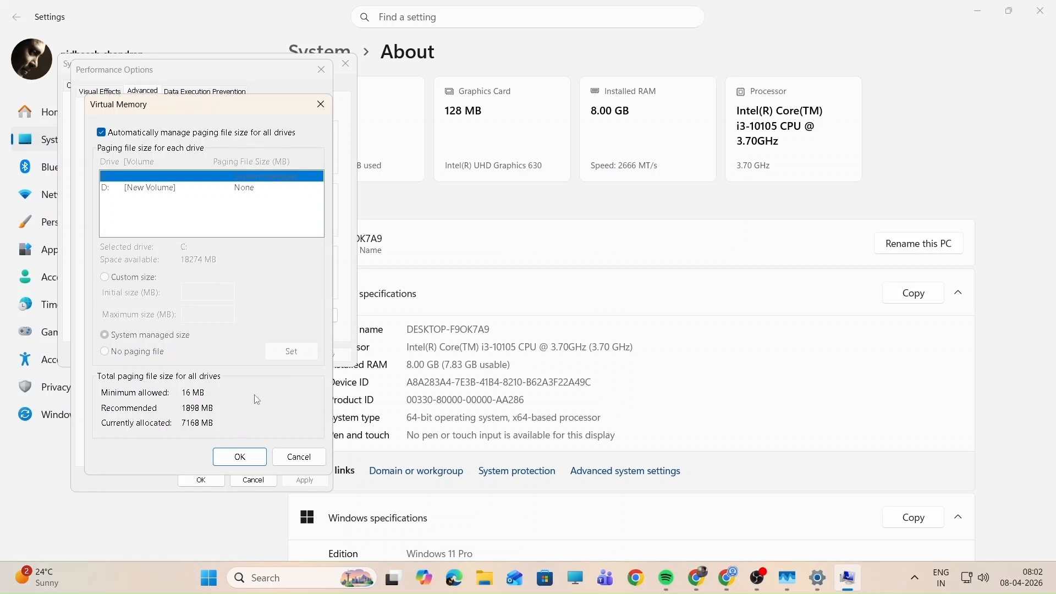
Turn off automatic paging file management for all drives and choose a custom size for drive C:
left_click(102, 135)
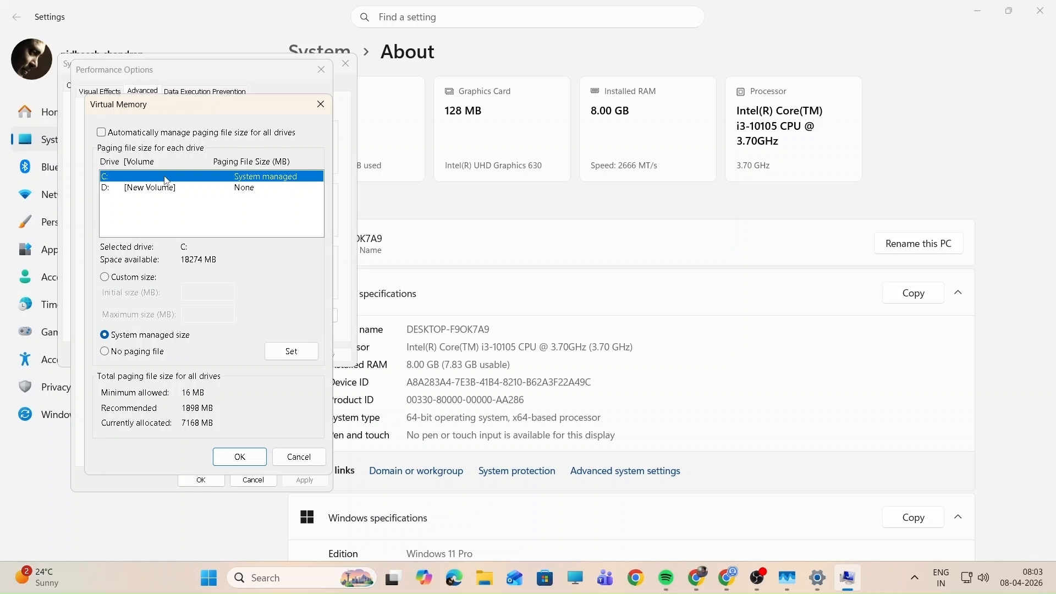
left_click(104, 276)
left_click(201, 292)
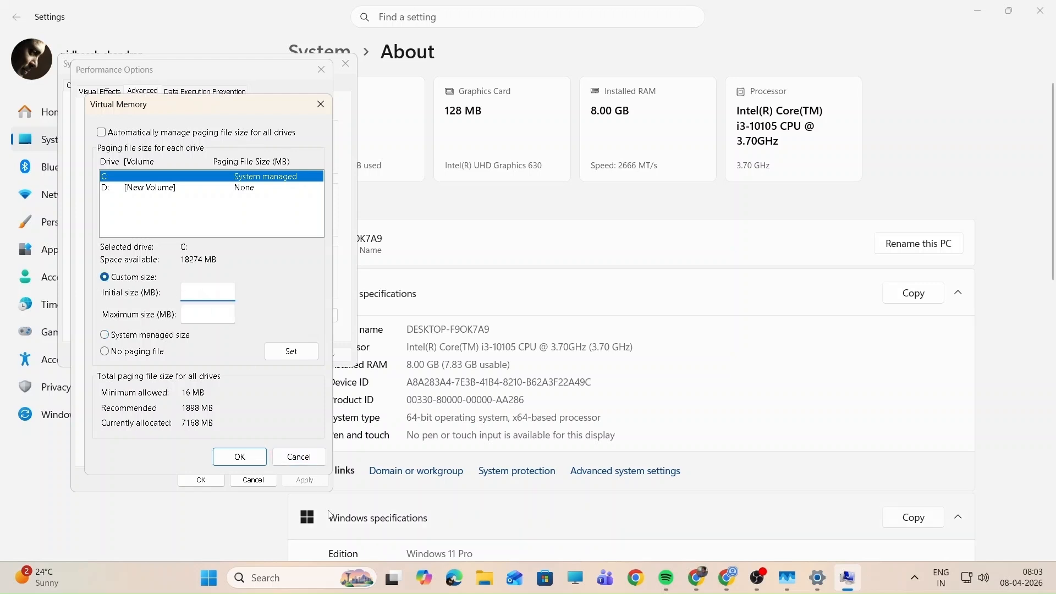
Open Calculator and convert the 8 GB of installed RAM to megabytes by calculating 8 × 1024
left_click(246, 578)
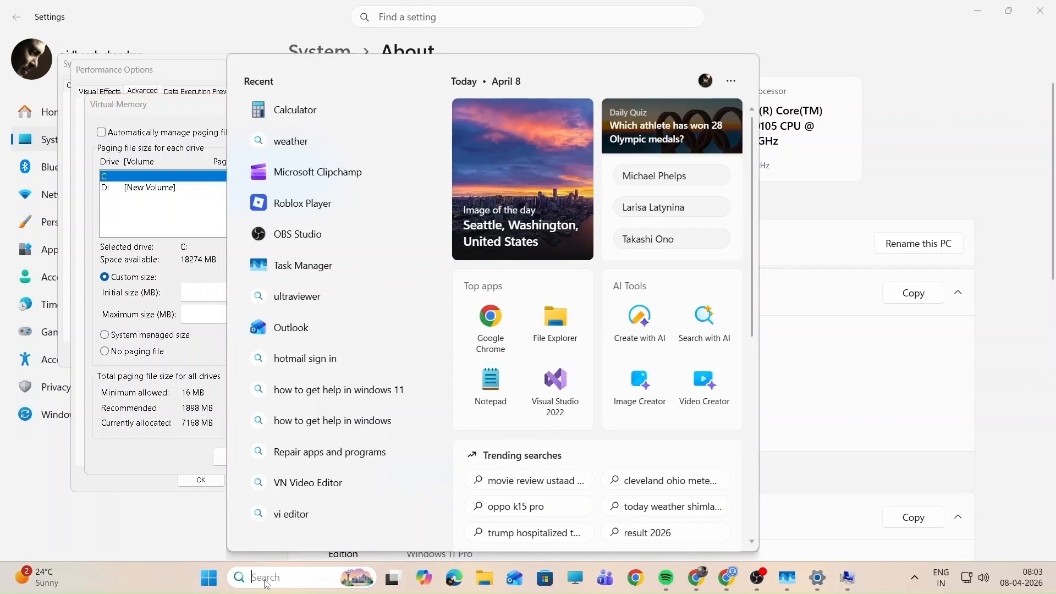
type("cla")
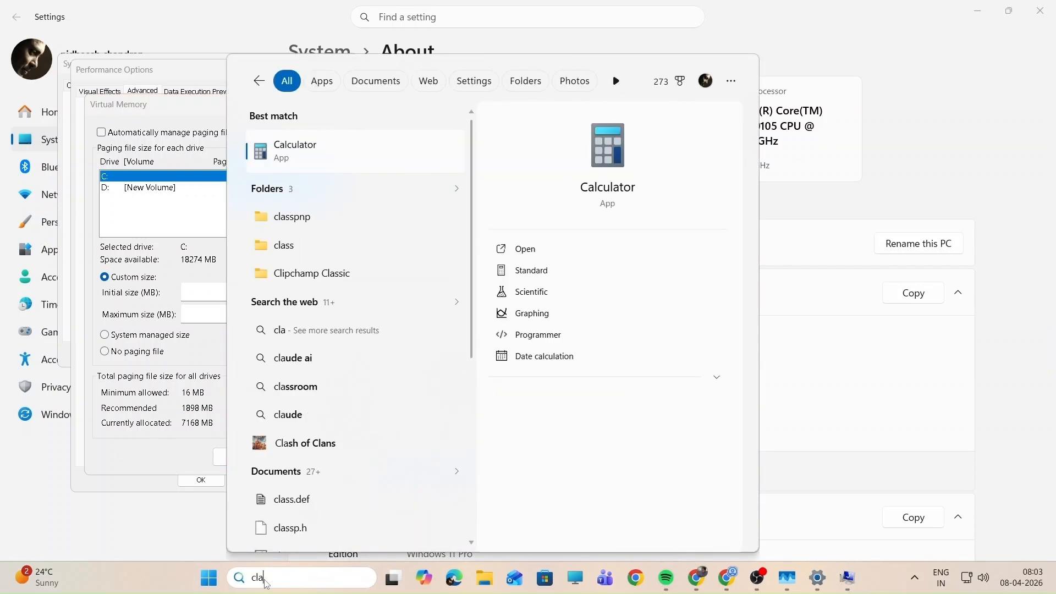
left_click(296, 156)
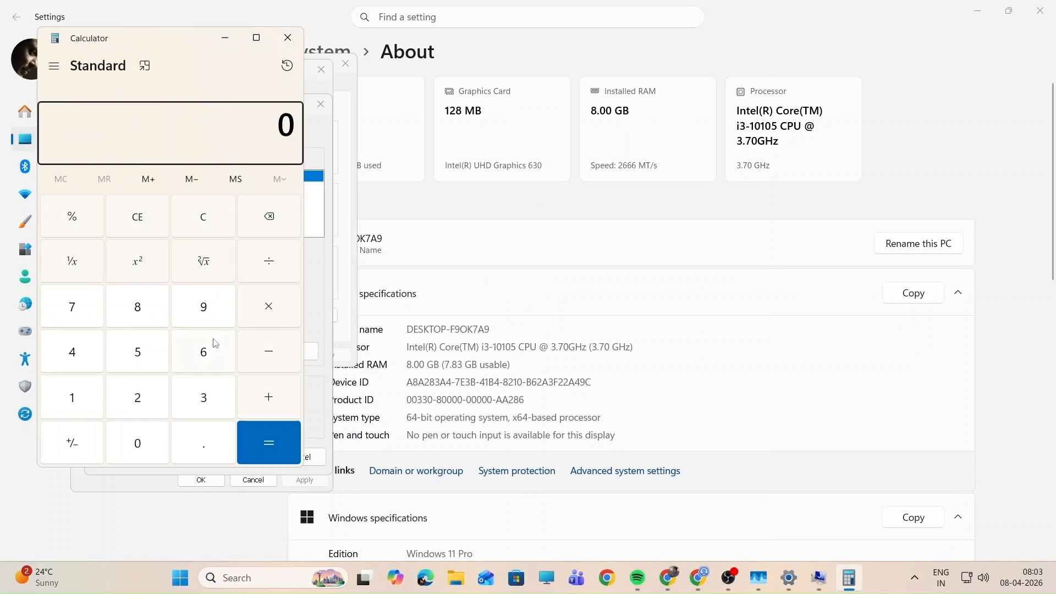
left_click(137, 314)
key("asterisk")
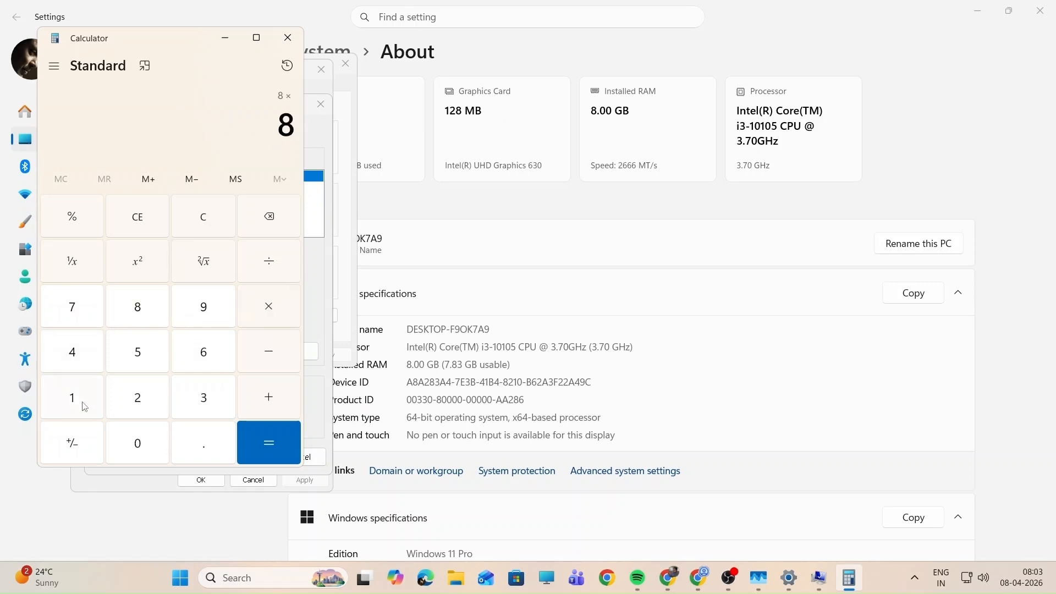
left_click(83, 402)
left_click(133, 446)
left_click(140, 407)
left_click(72, 355)
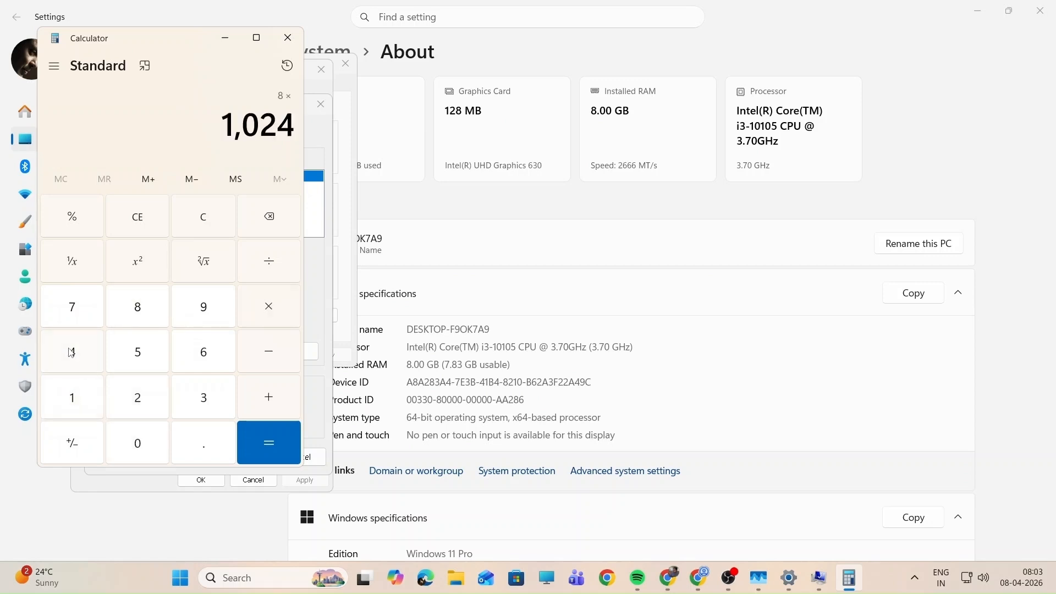
left_click(264, 449)
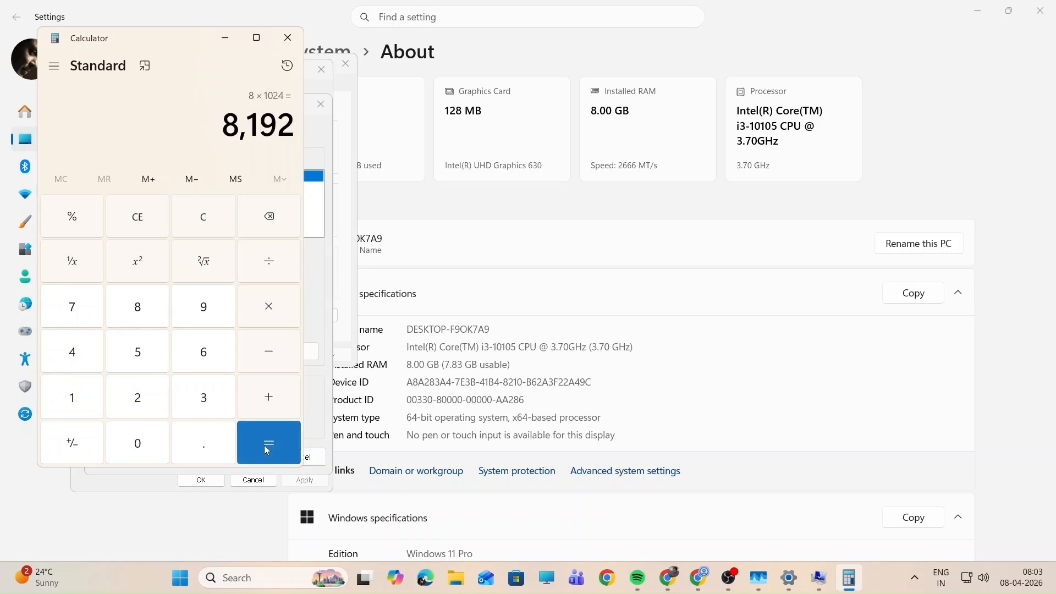
Multiply the RAM size in megabytes by 1.5 and copy the result
left_click(273, 310)
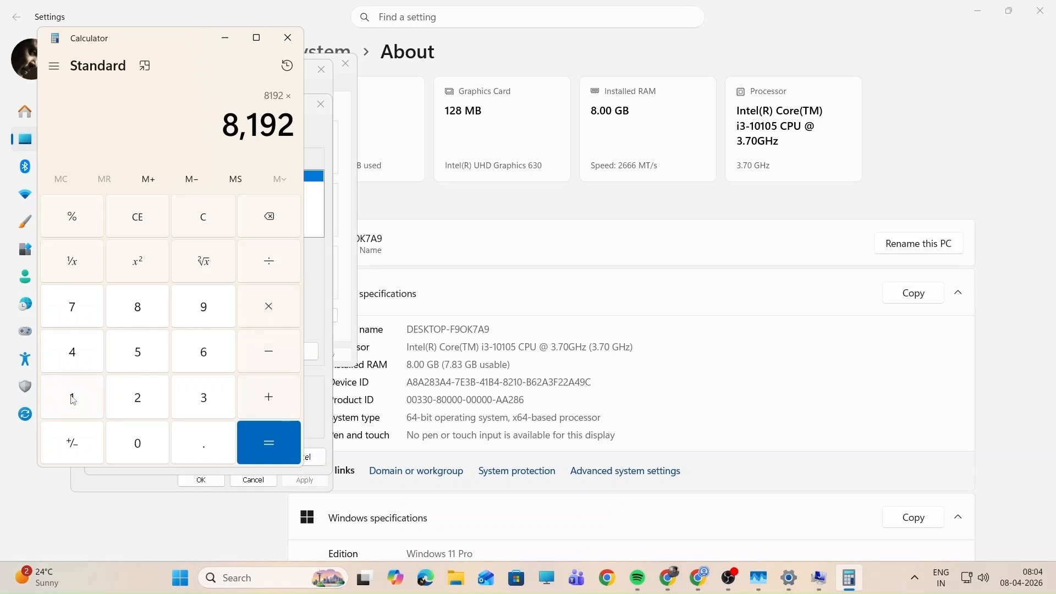
left_click(74, 401)
left_click(209, 453)
left_click(140, 362)
left_click(276, 440)
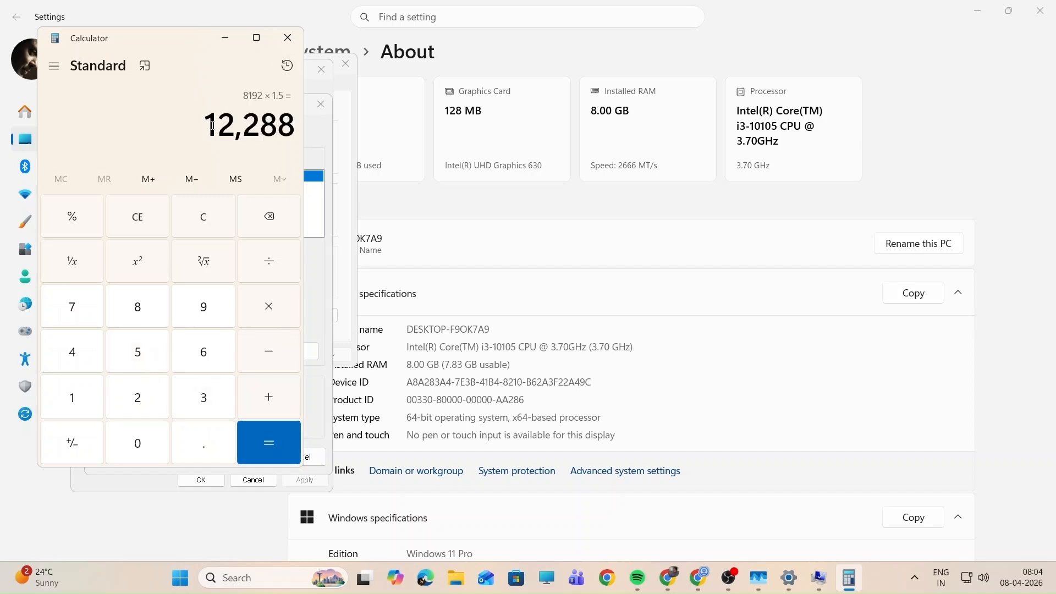
left_click_drag(211, 126, 292, 126)
right_click(273, 131)
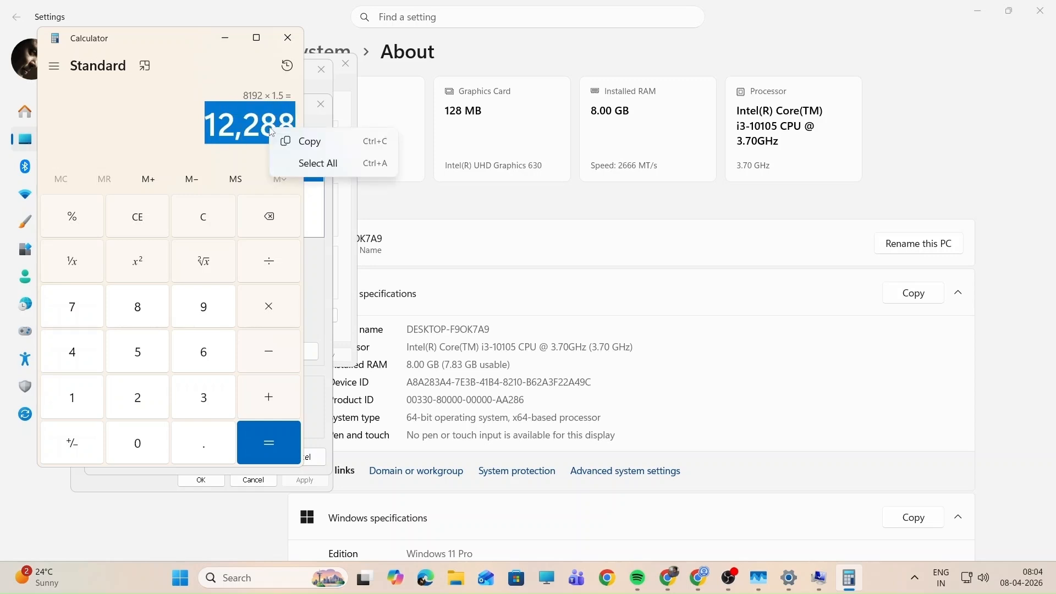
left_click(309, 142)
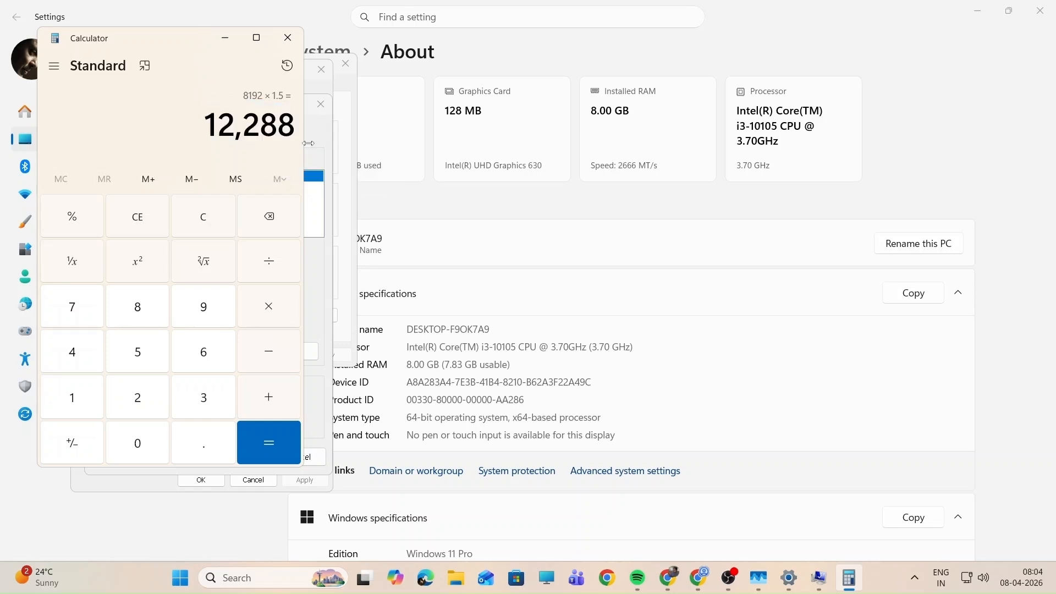
Switch back to the Virtual Memory dialog and set the initial size to 12288 MB, without the thousands comma
left_click(326, 268)
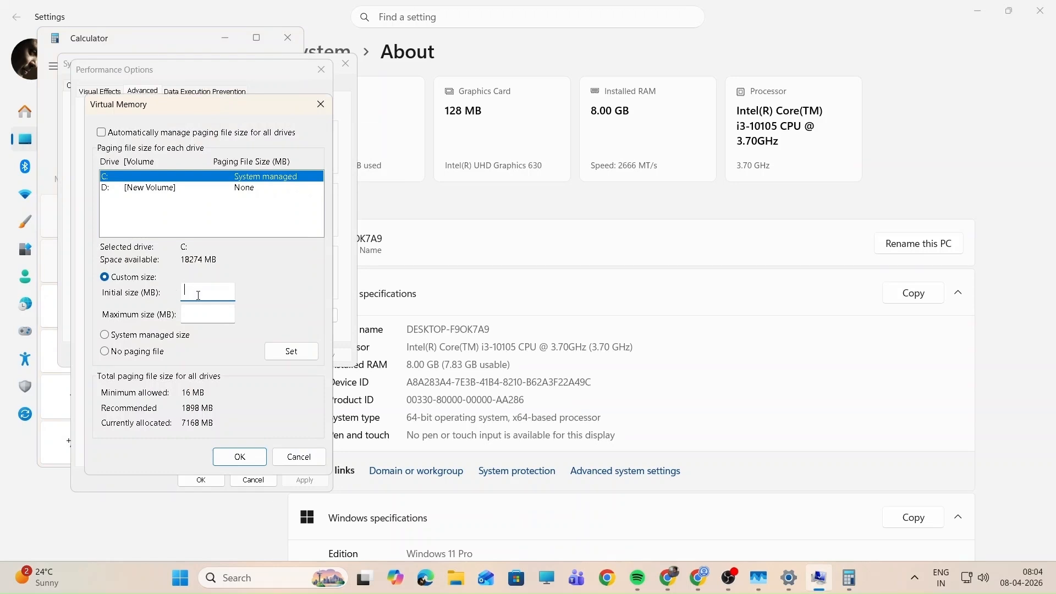
key("ctrl+v")
left_click(196, 294)
key("BackSpace")
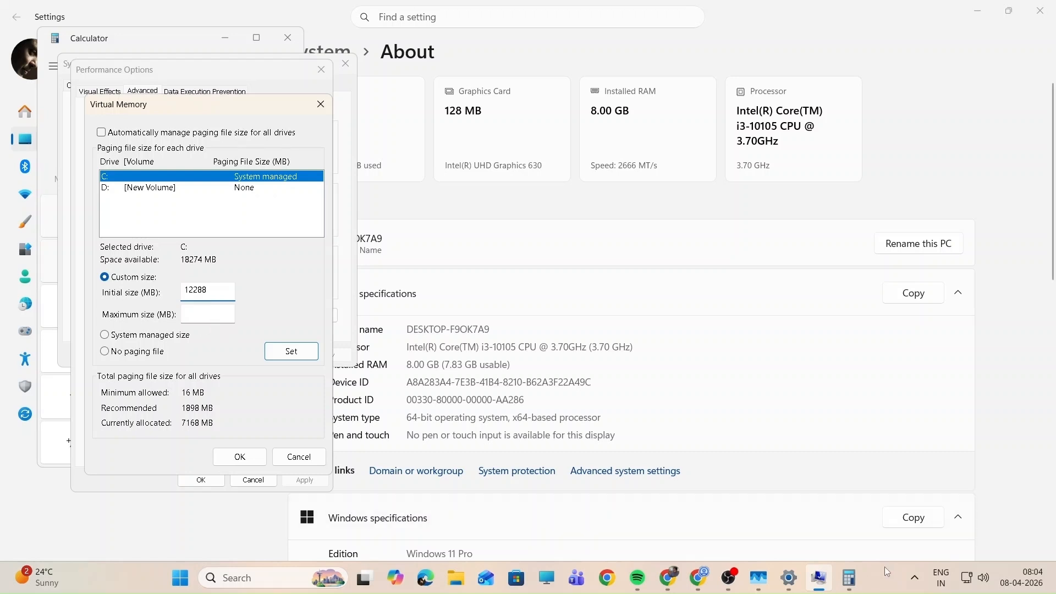
Return to Calculator and calculate 8 × 1024 again for the maximum paging file size
left_click(847, 576)
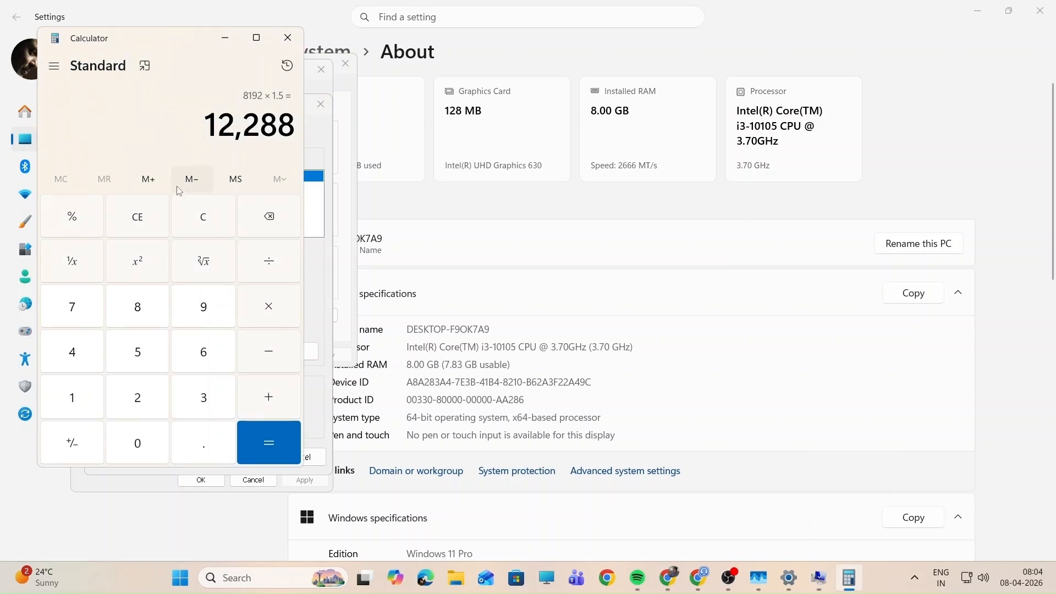
left_click(167, 302)
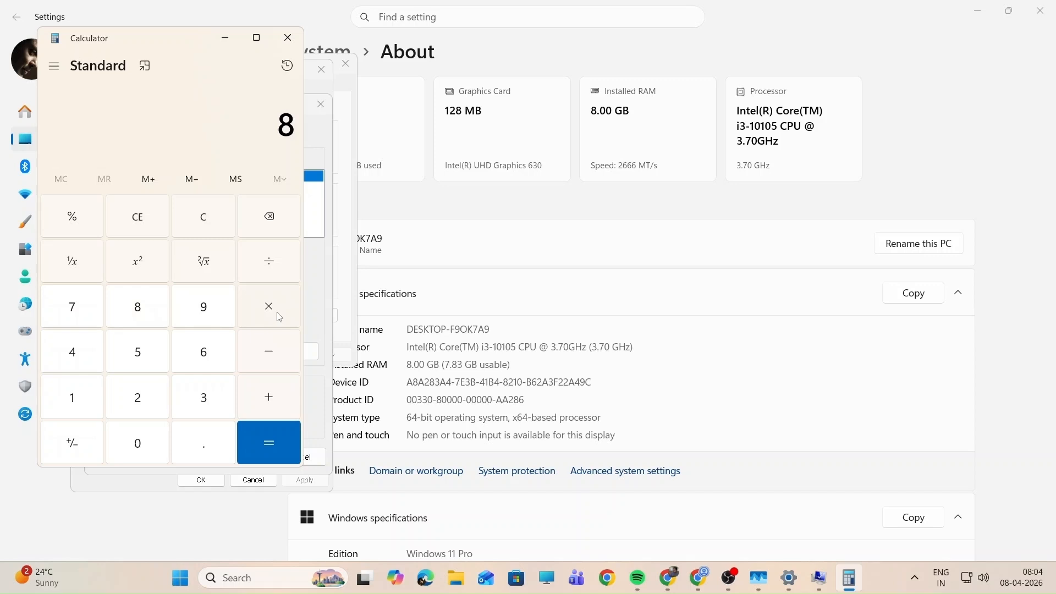
left_click(278, 317)
left_click(83, 398)
left_click(139, 448)
left_click(142, 406)
left_click(73, 354)
left_click(280, 451)
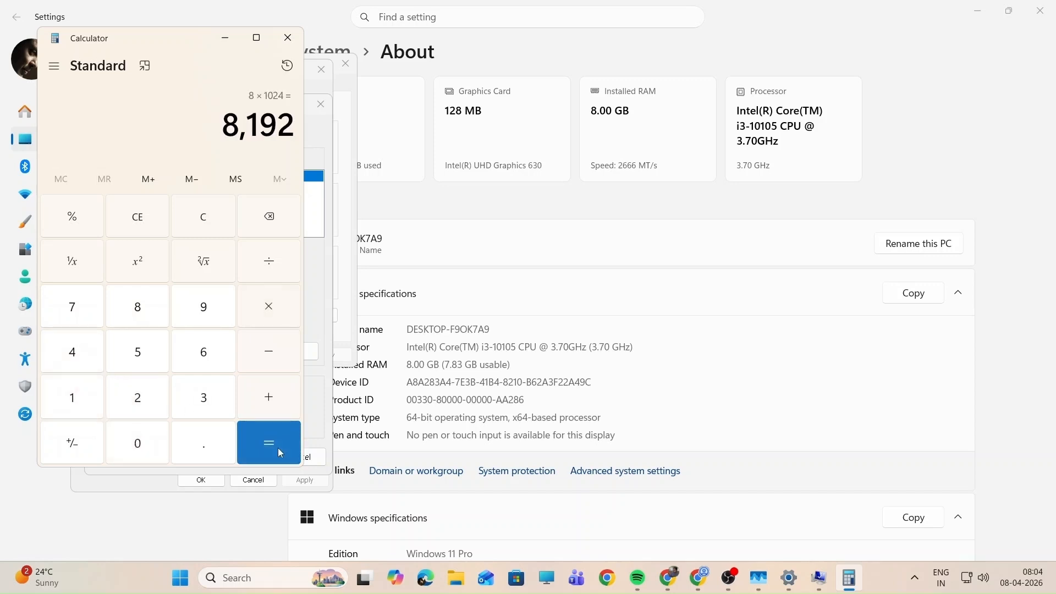
Multiply the RAM size in megabytes by 3 and copy the result
left_click(271, 309)
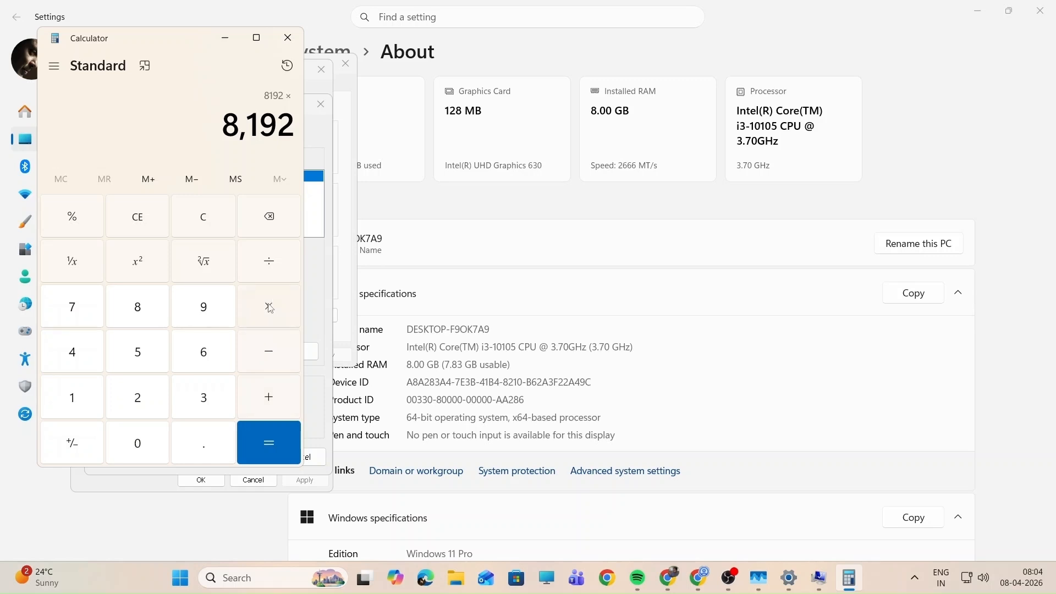
left_click(207, 405)
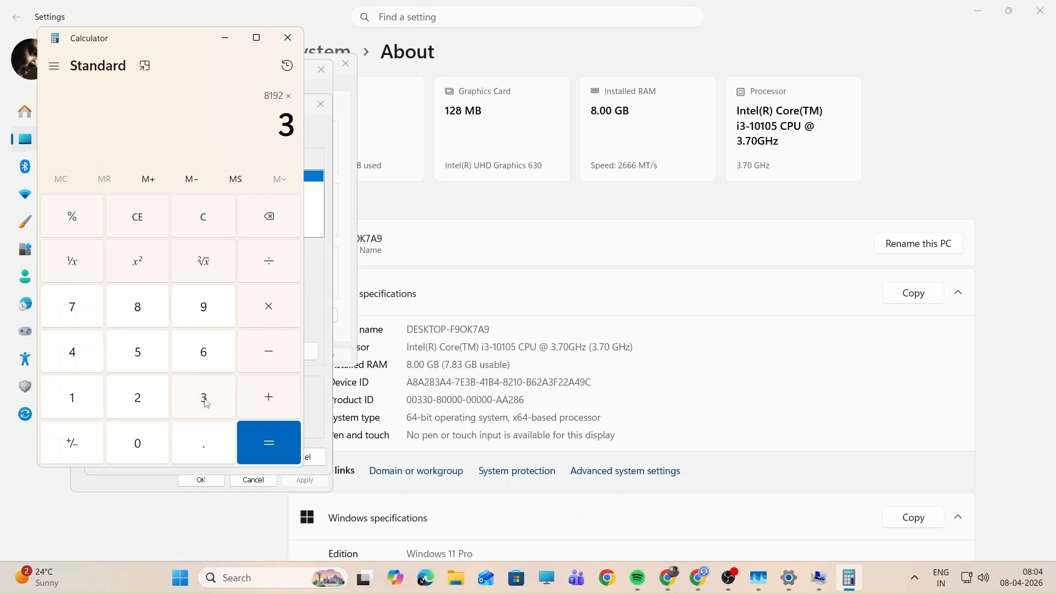
left_click(270, 449)
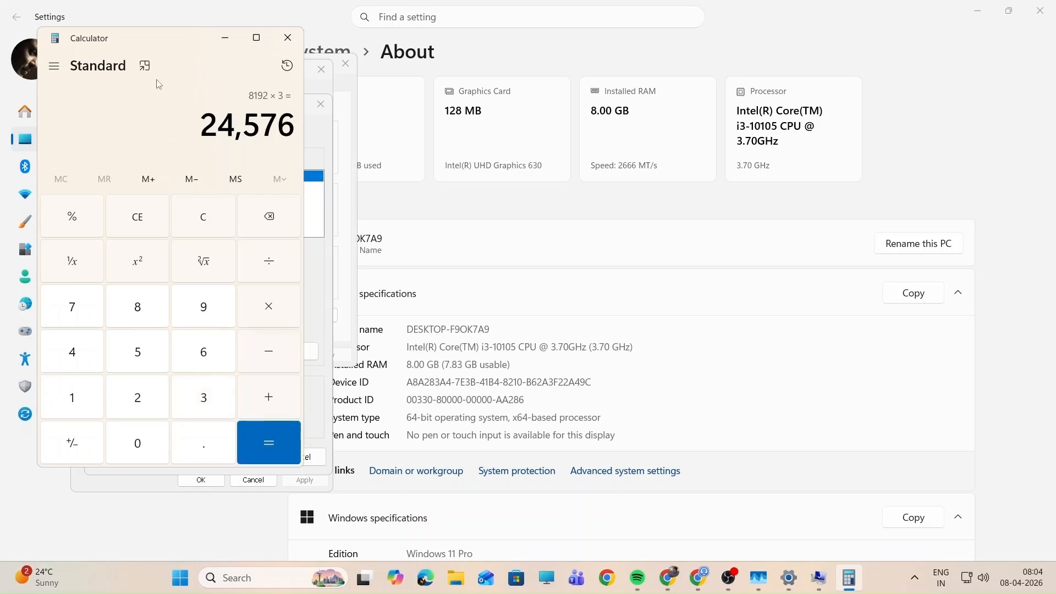
left_click_drag(204, 128, 297, 128)
right_click(285, 127)
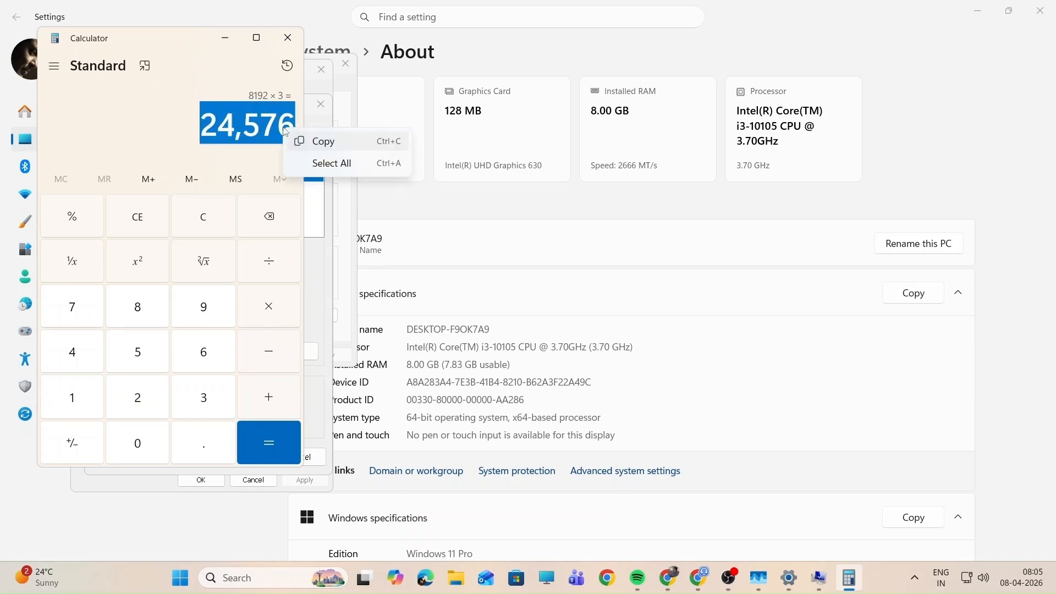
left_click(328, 144)
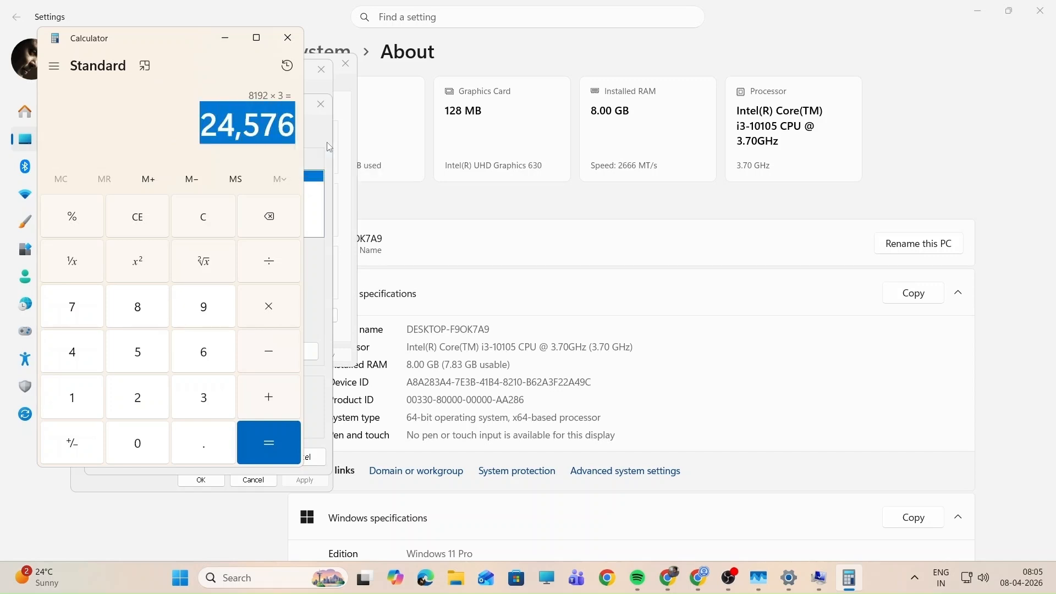
Switch back to the Virtual Memory dialog and set the maximum size to 24576 MB, without the thousands comma
left_click(329, 147)
left_click(206, 311)
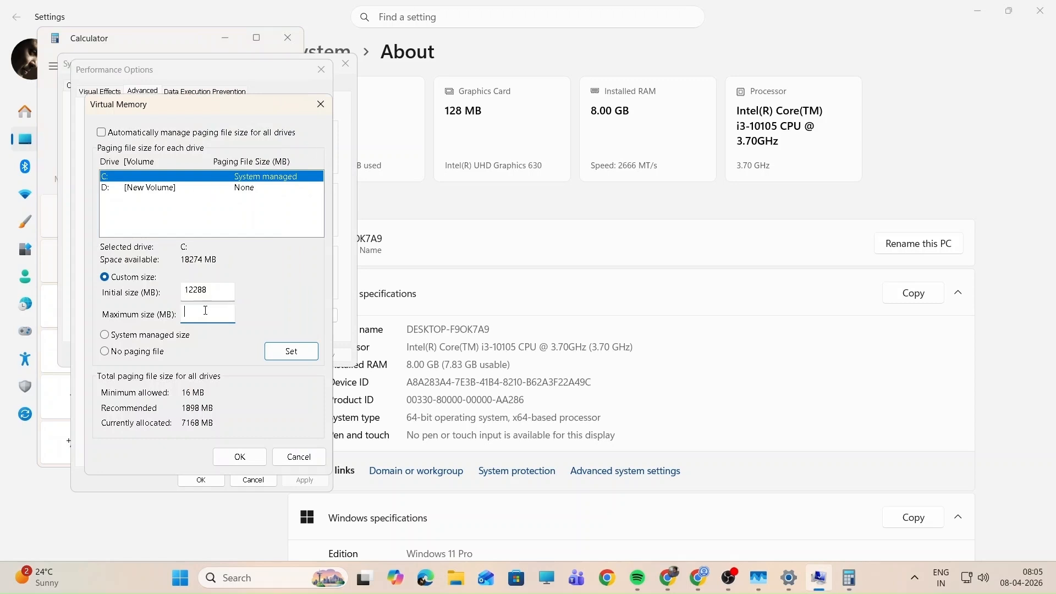
key("ctrl+v")
key("BackSpace")
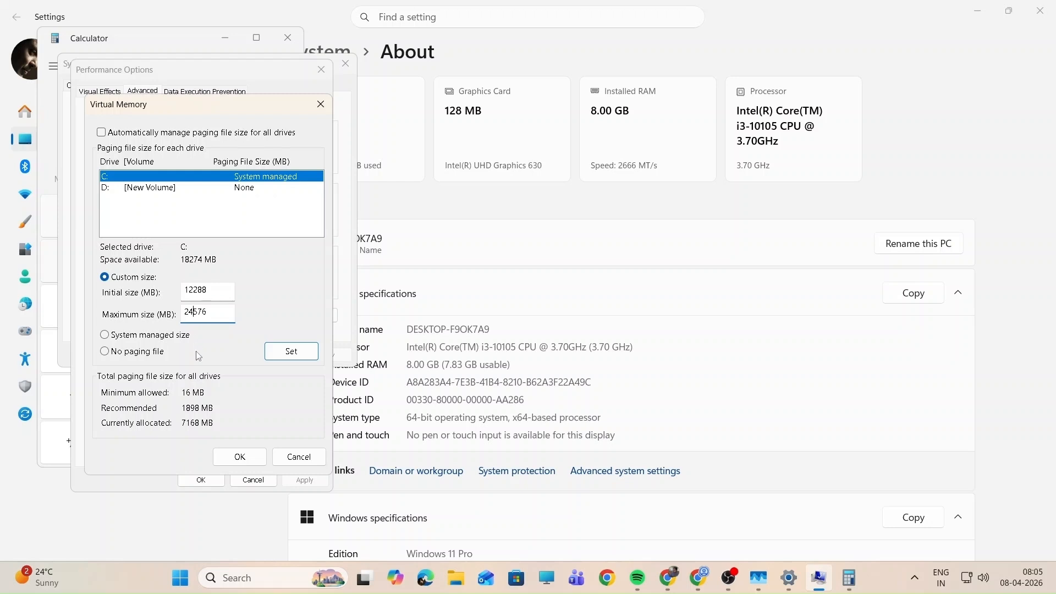